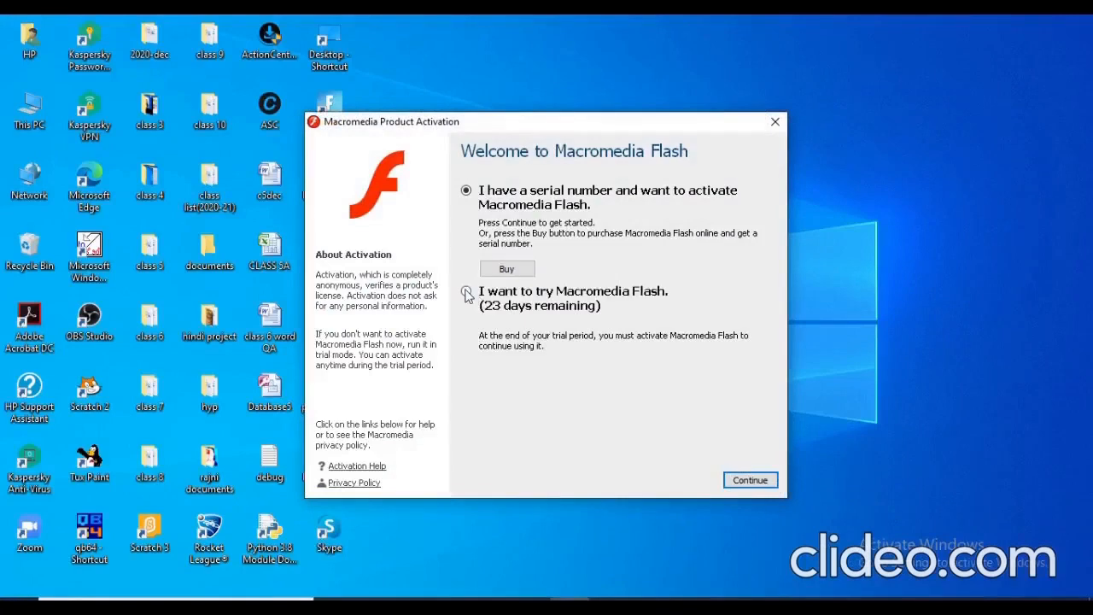
- Start the Macromedia Flash trial in the Flash Basic 8 edition and create a new Flash document
{"action": "left_click", "coordinate": [466, 292]}
{"action": "left_click", "coordinate": [751, 480]}
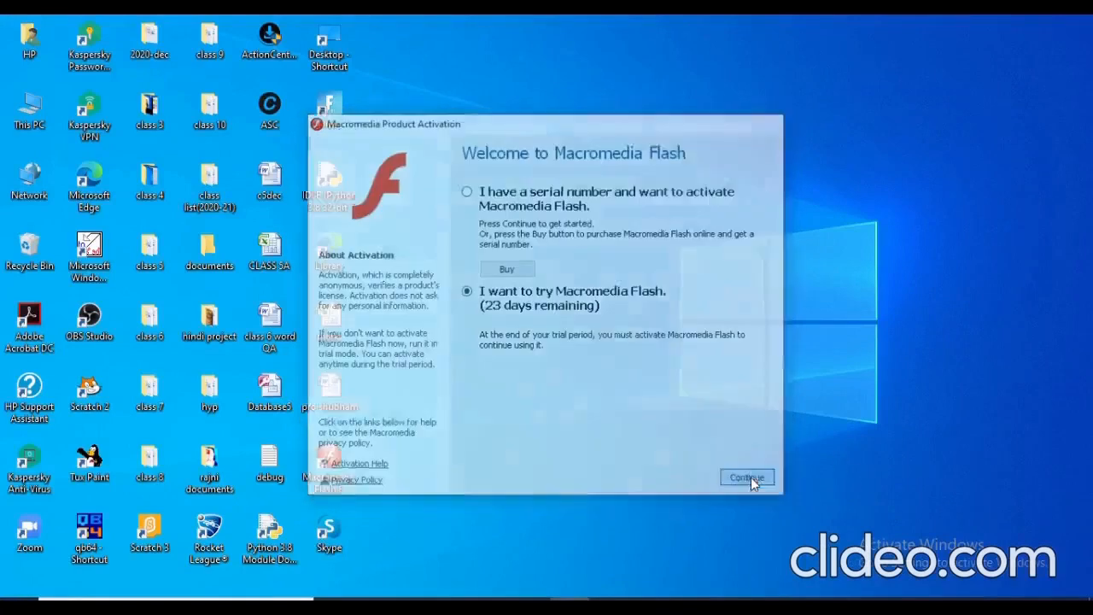
{"action": "left_click", "coordinate": [488, 338]}
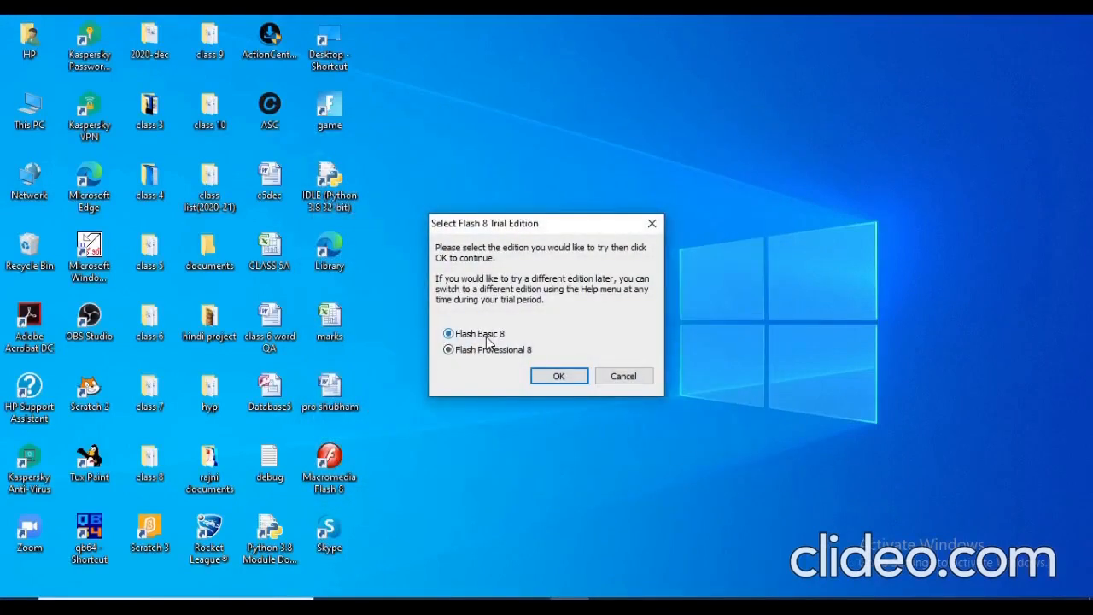
{"action": "left_click", "coordinate": [567, 376]}
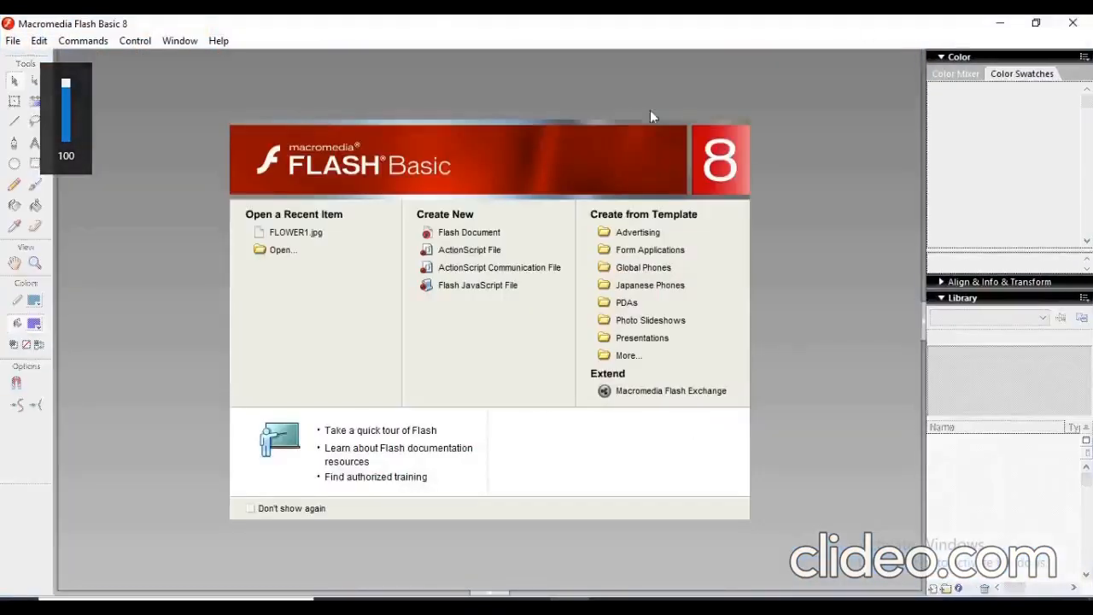
{"action": "left_click", "coordinate": [475, 236]}
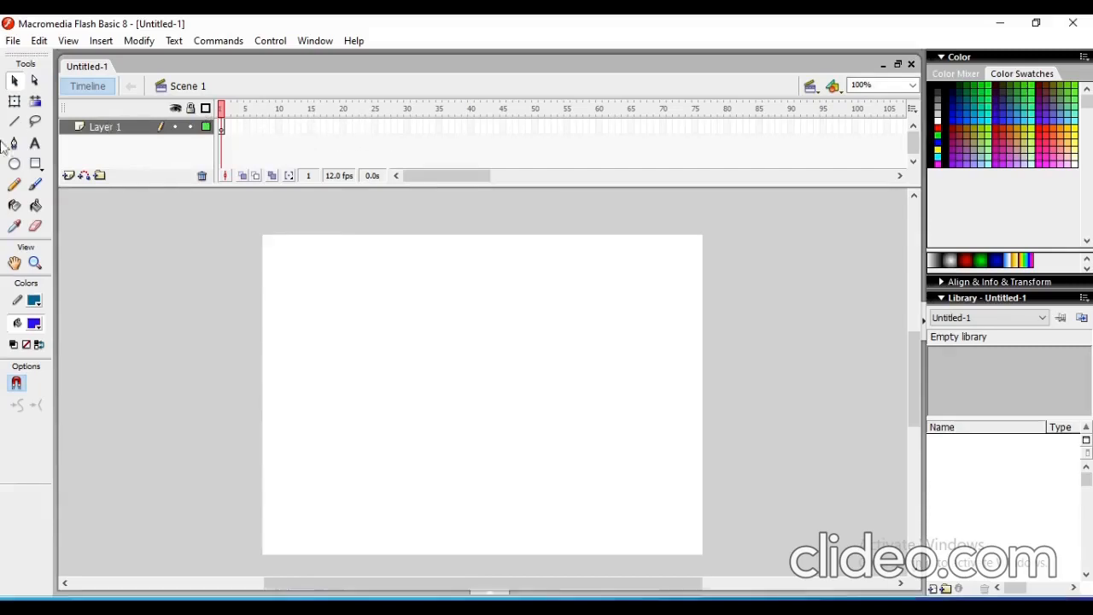
- Draw a small pentagon with the PolyStar Tool in the stage's upper-left corner, filled with the green radial gradient
{"action": "left_click", "coordinate": [40, 168]}
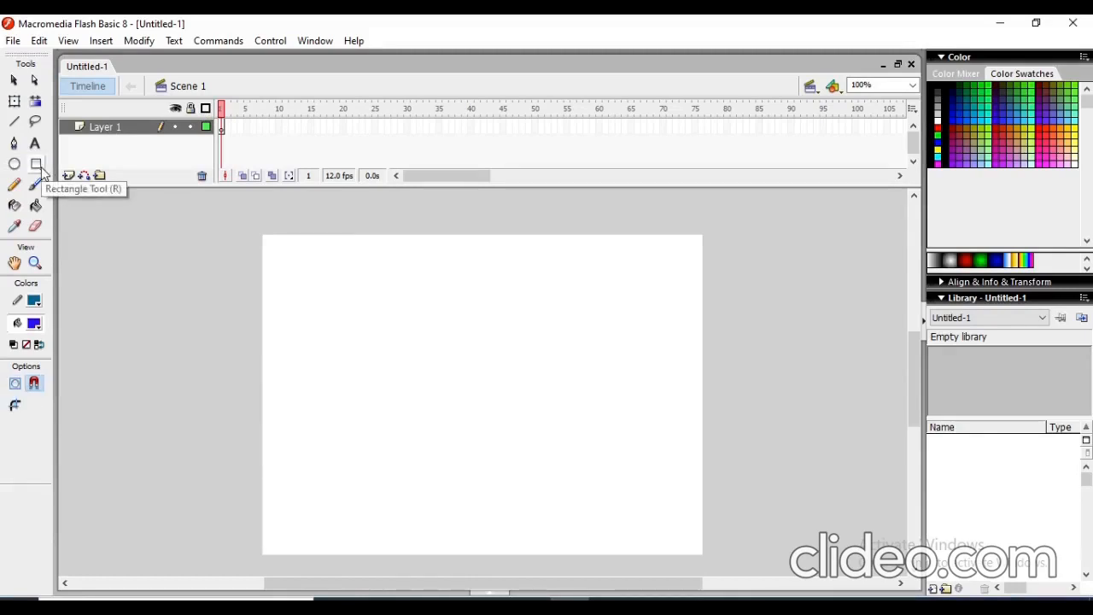
{"action": "left_click", "coordinate": [41, 170]}
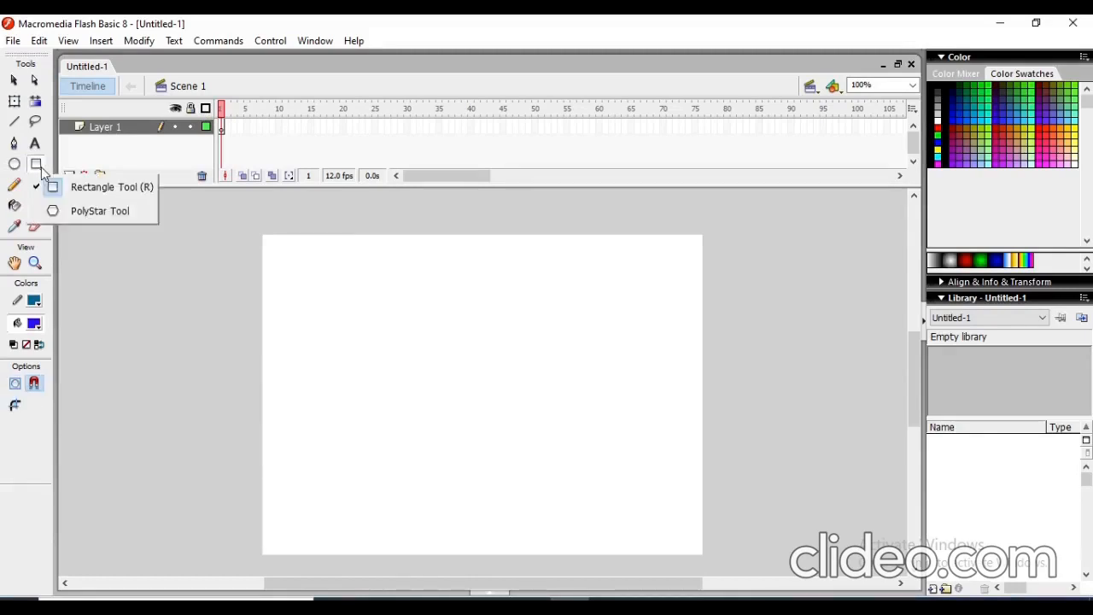
{"action": "left_click", "coordinate": [125, 211]}
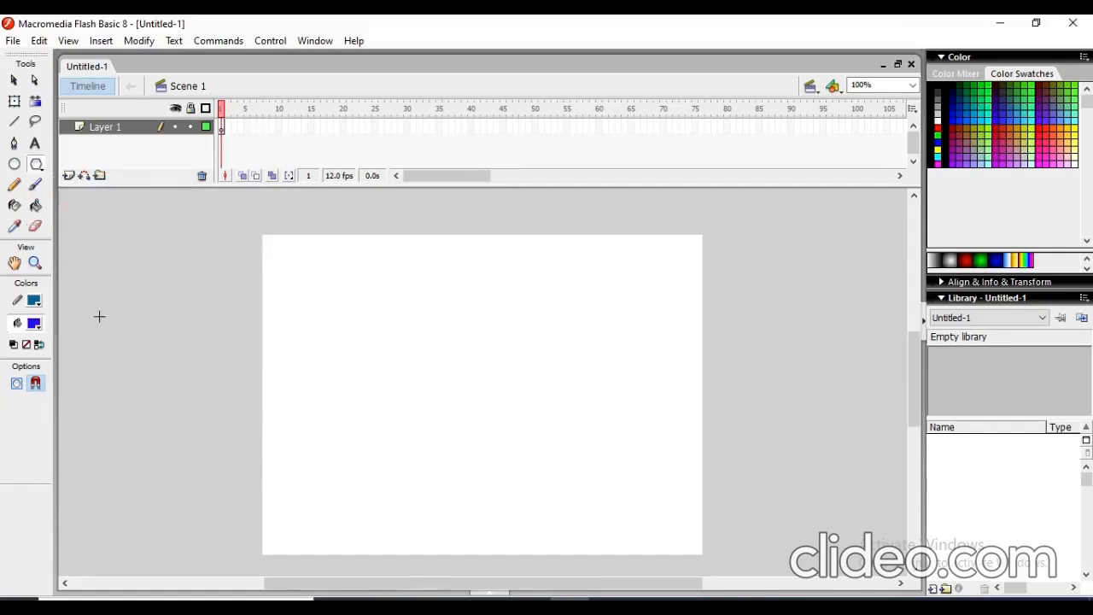
{"action": "left_click", "coordinate": [36, 324]}
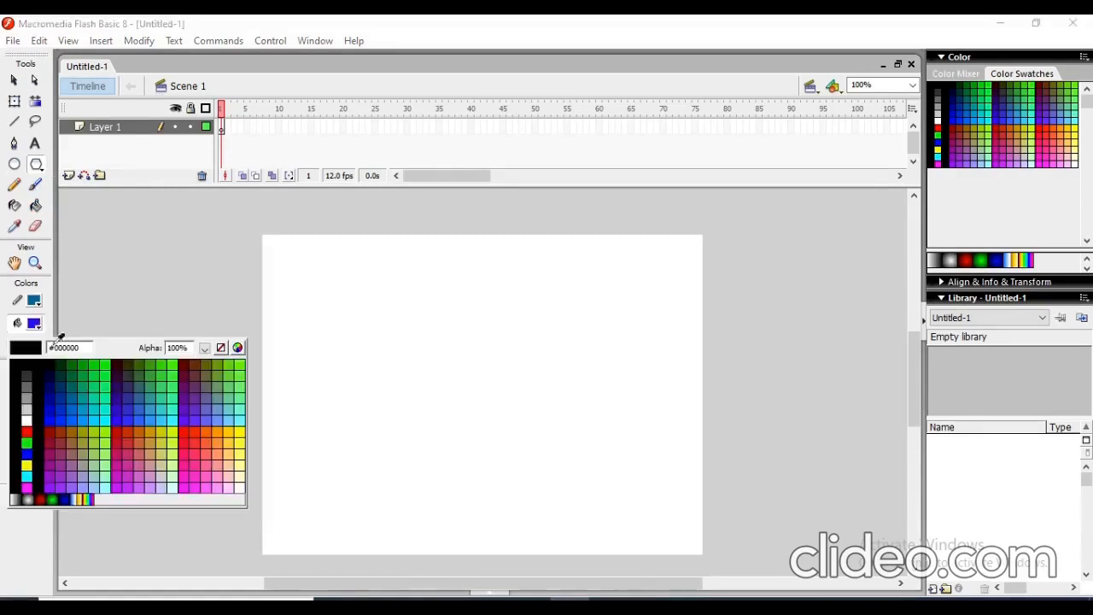
{"action": "left_click", "coordinate": [93, 497]}
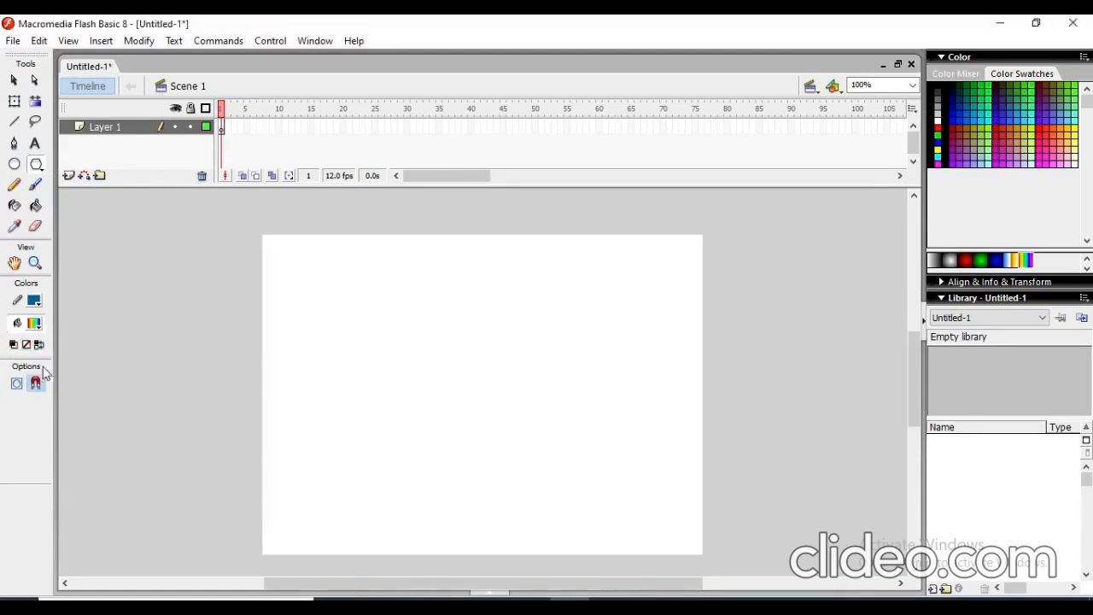
{"action": "left_click", "coordinate": [39, 328]}
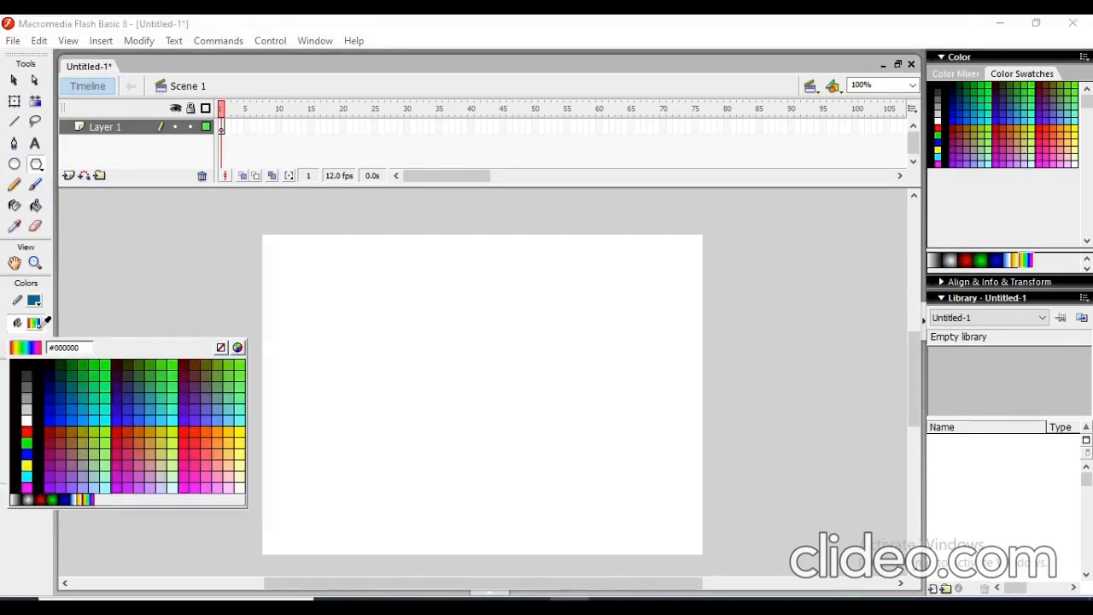
{"action": "left_click", "coordinate": [60, 496]}
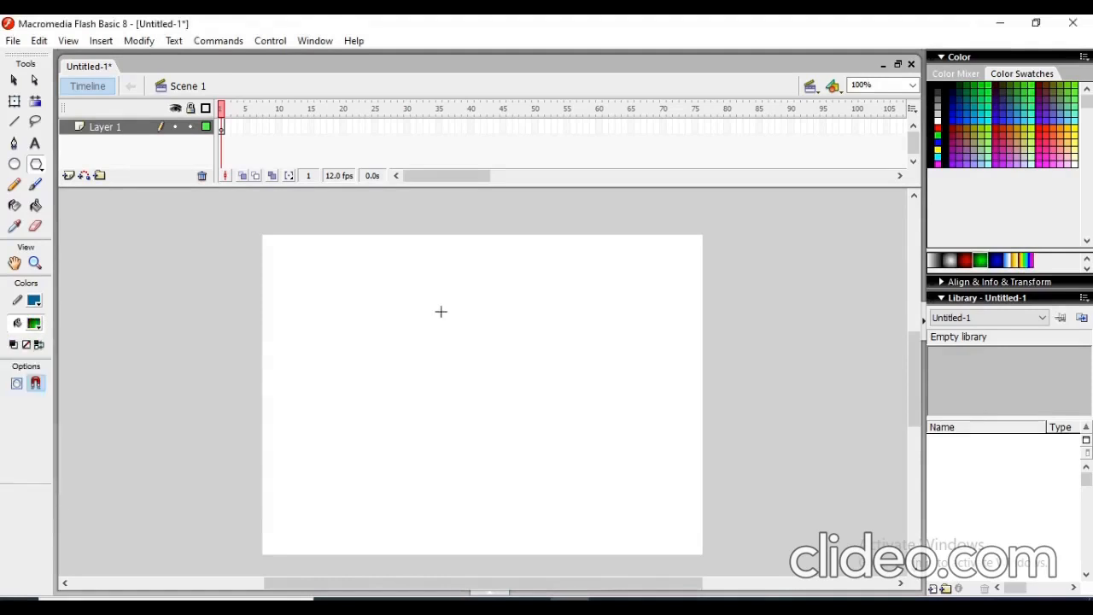
{"action": "left_click_drag", "start_coordinate": [305, 283], "coordinate": [333, 309]}
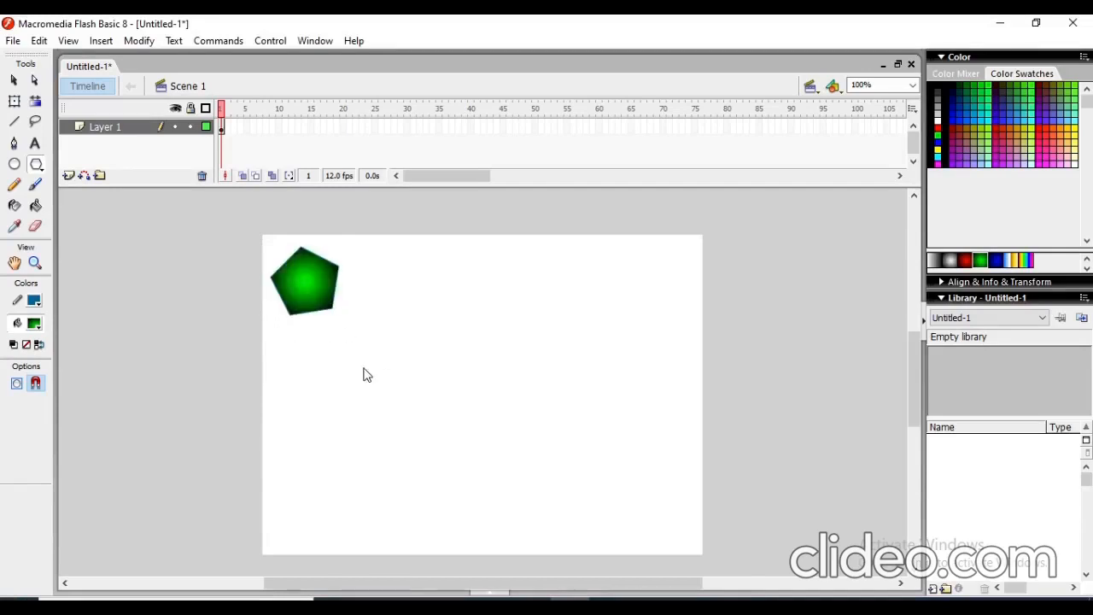
- Convert the pentagon's fill to a symbol of type Movie clip, keeping the default name
{"action": "right_click", "coordinate": [314, 283]}
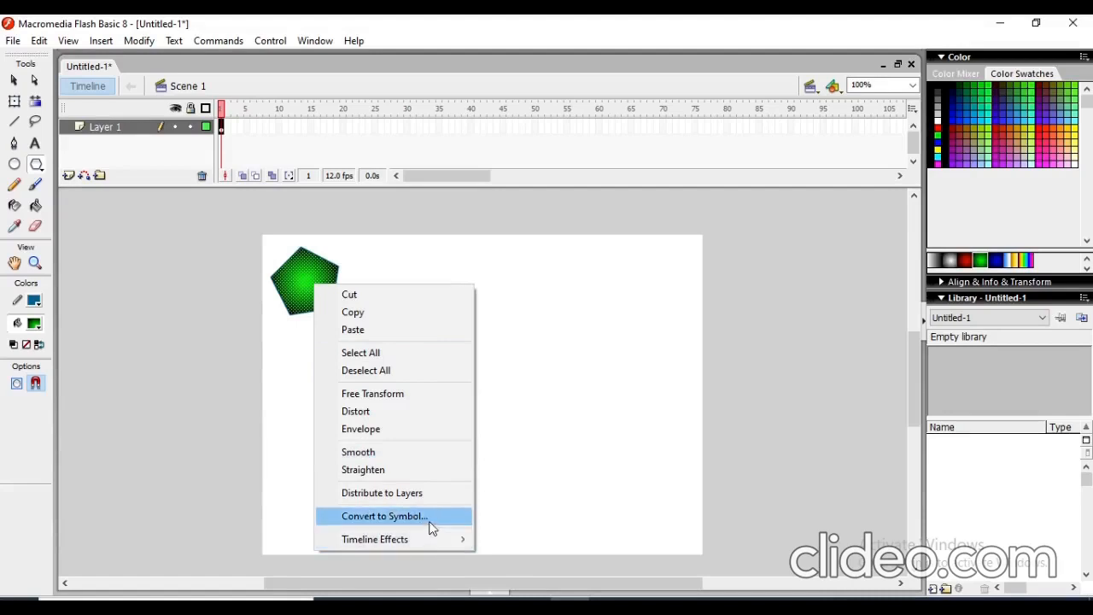
{"action": "left_click", "coordinate": [384, 516]}
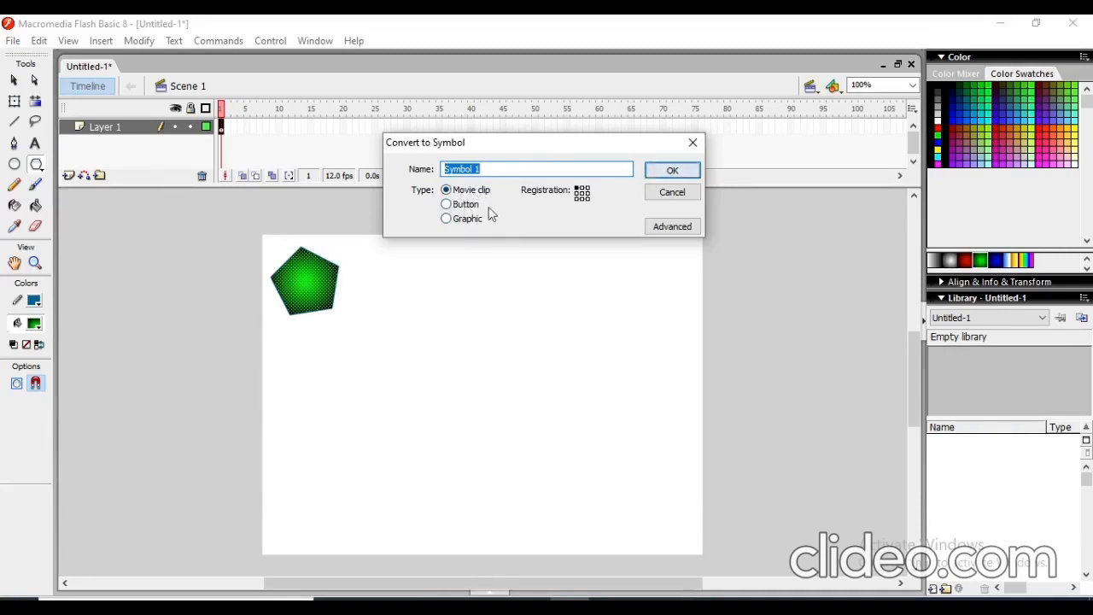
{"action": "left_click", "coordinate": [665, 169]}
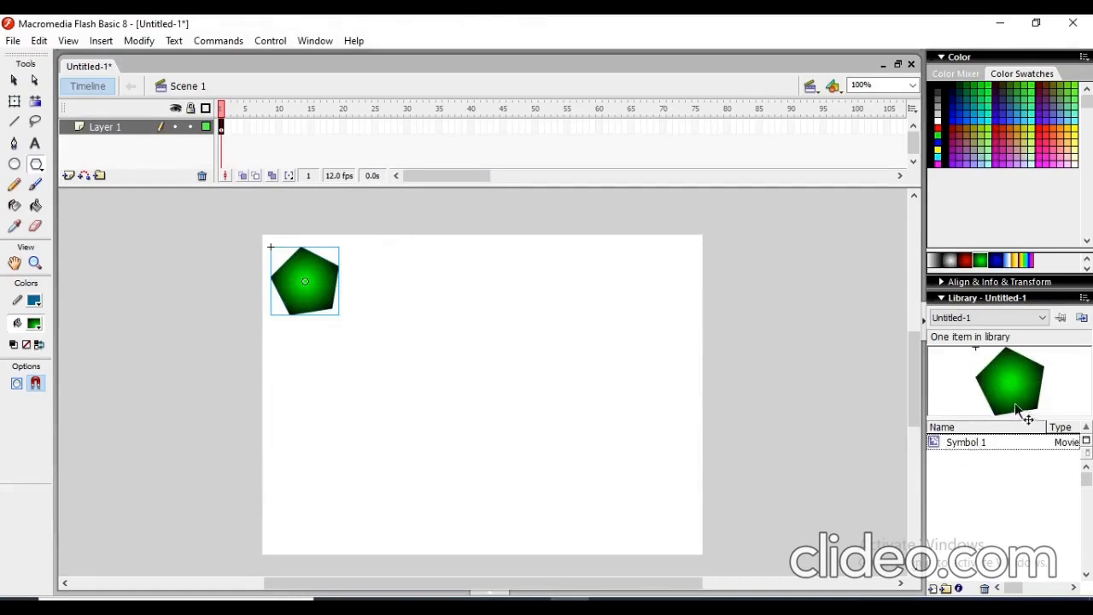
- Rename the layer as polygon
{"action": "left_click", "coordinate": [119, 137]}
{"action": "double_click", "coordinate": [120, 133]}
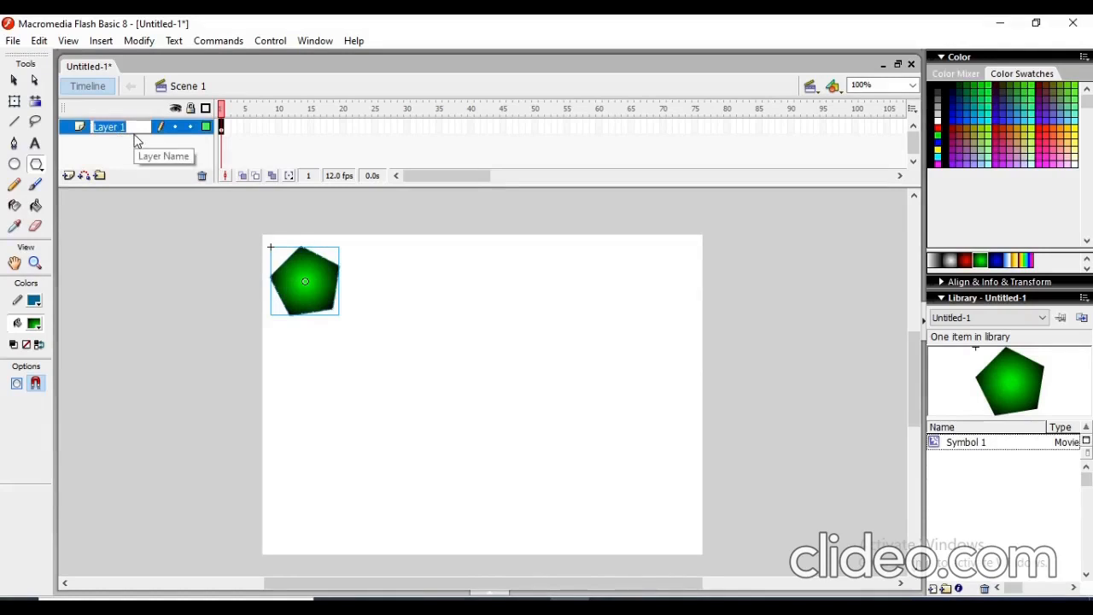
{"action": "key", "text": "BackSpace"}
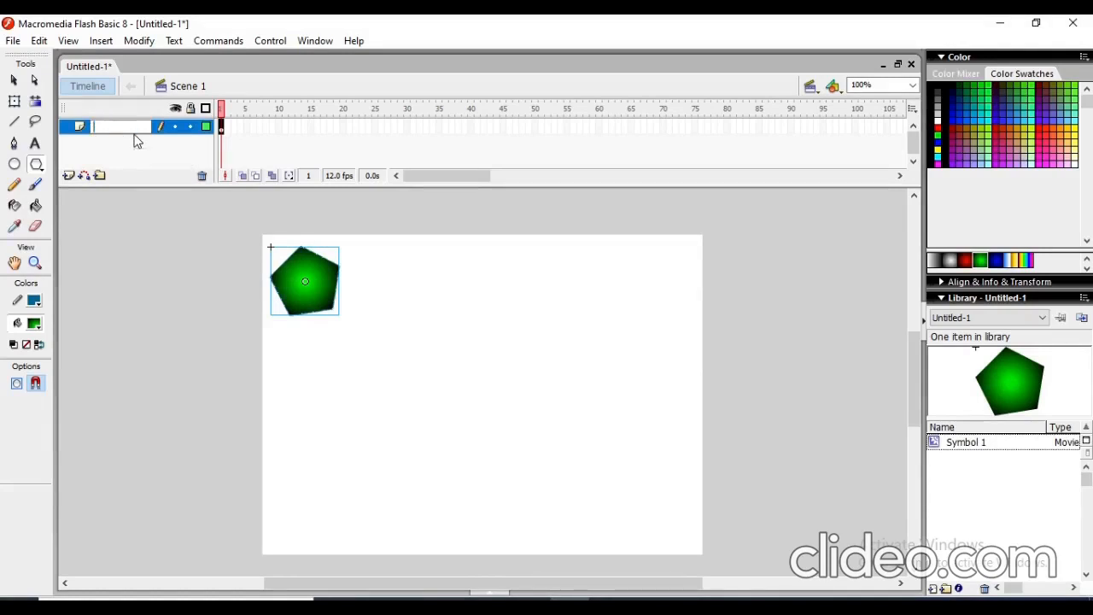
{"action": "type", "text": "polygon"}
{"action": "left_click", "coordinate": [384, 333]}
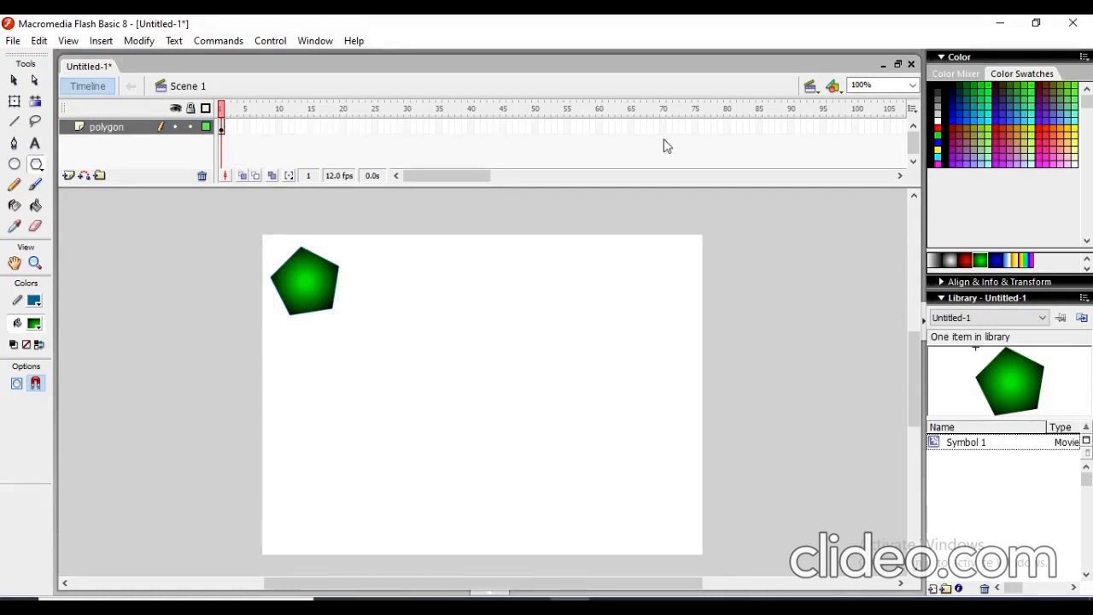
- Insert a frame at frame 30 of the polygon layer, plus one extra frame at frame 1
{"action": "right_click", "coordinate": [408, 128]}
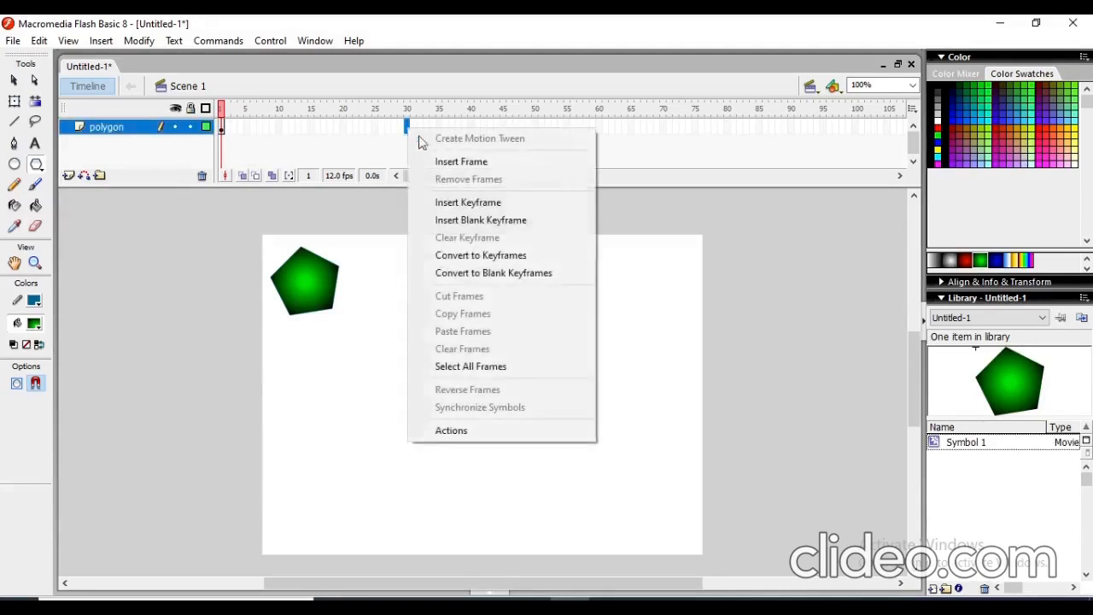
{"action": "left_click", "coordinate": [468, 162]}
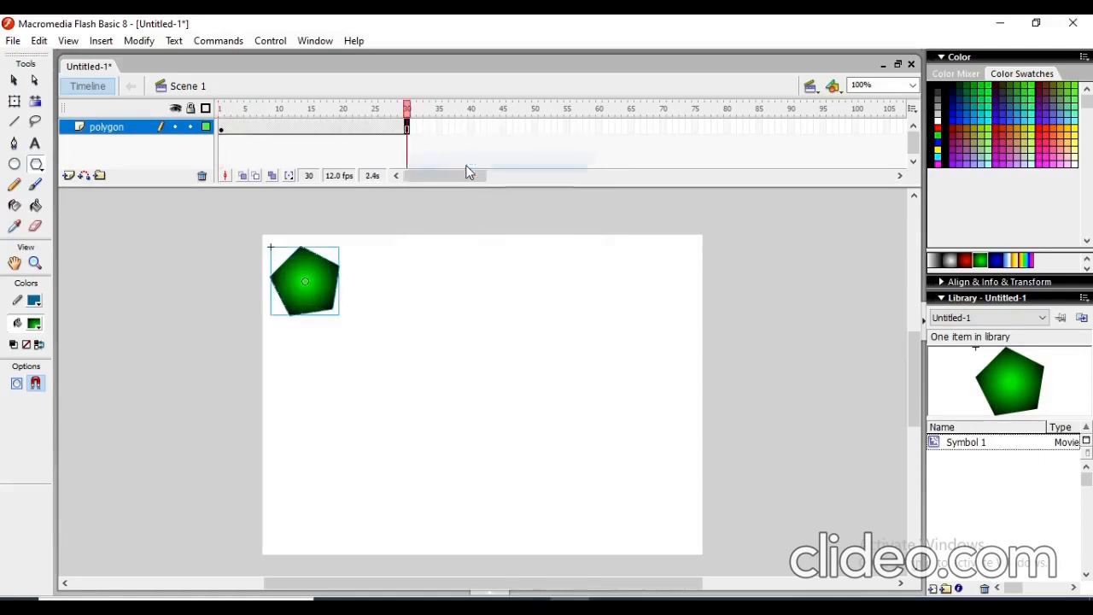
{"action": "right_click", "coordinate": [222, 132]}
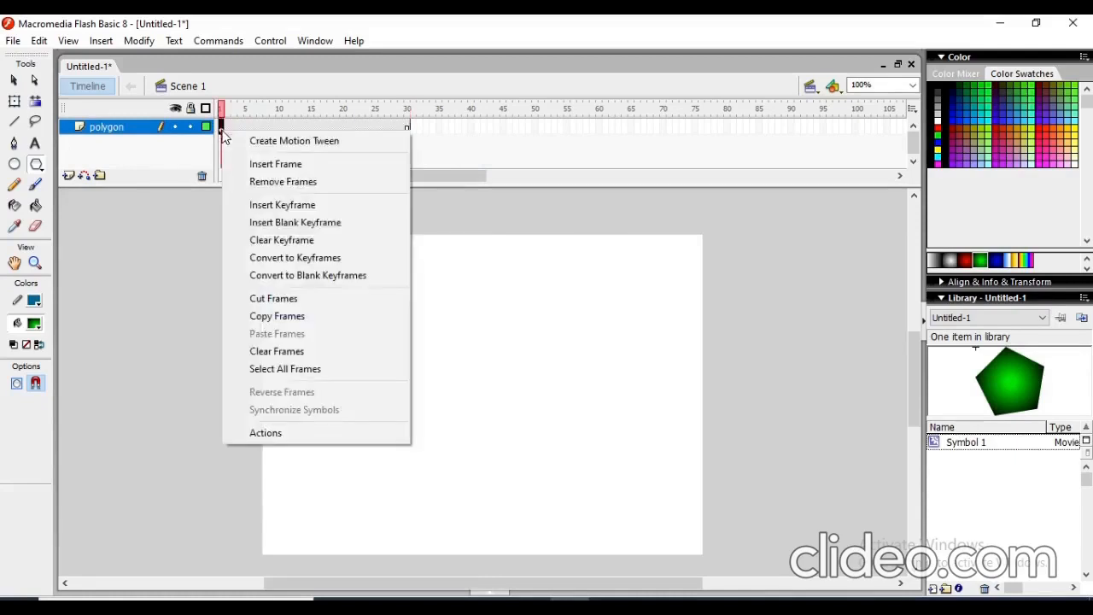
{"action": "left_click", "coordinate": [279, 163]}
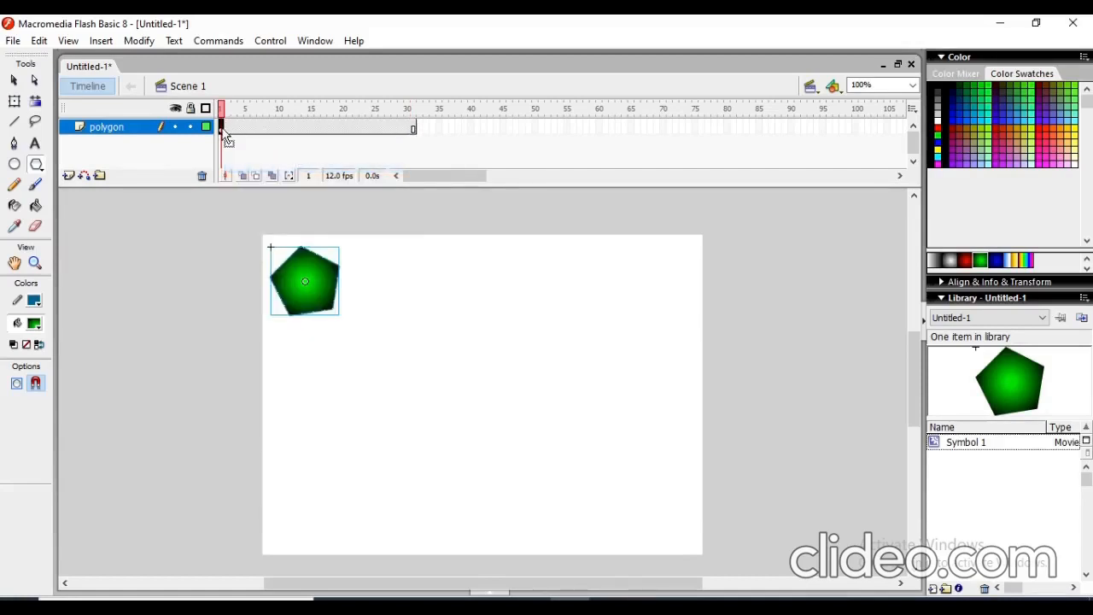
- Create a motion tween from frame 1 of the polygon layer
{"action": "right_click", "coordinate": [223, 129]}
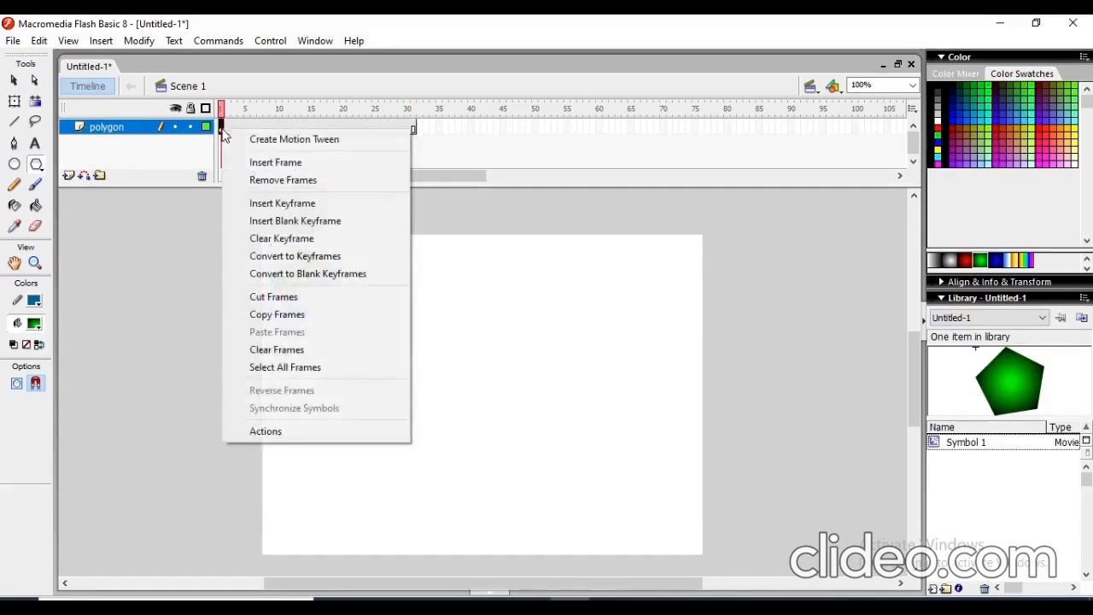
{"action": "left_click", "coordinate": [321, 141]}
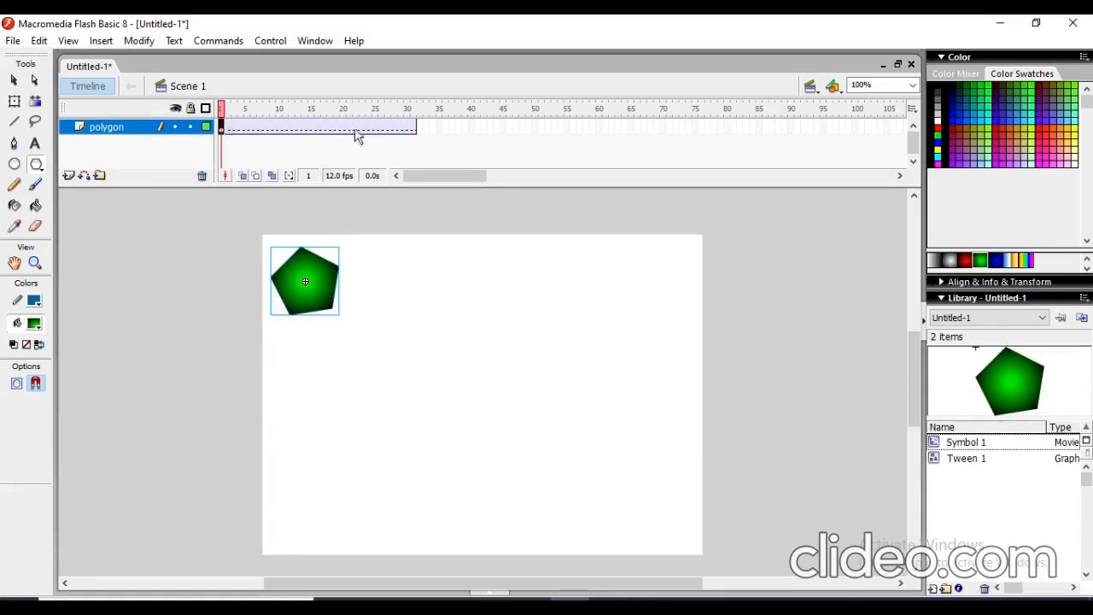
- At frame 31, move the pentagon horizontally across to the stage's upper-right corner with the Selection Tool
{"action": "left_click", "coordinate": [414, 130]}
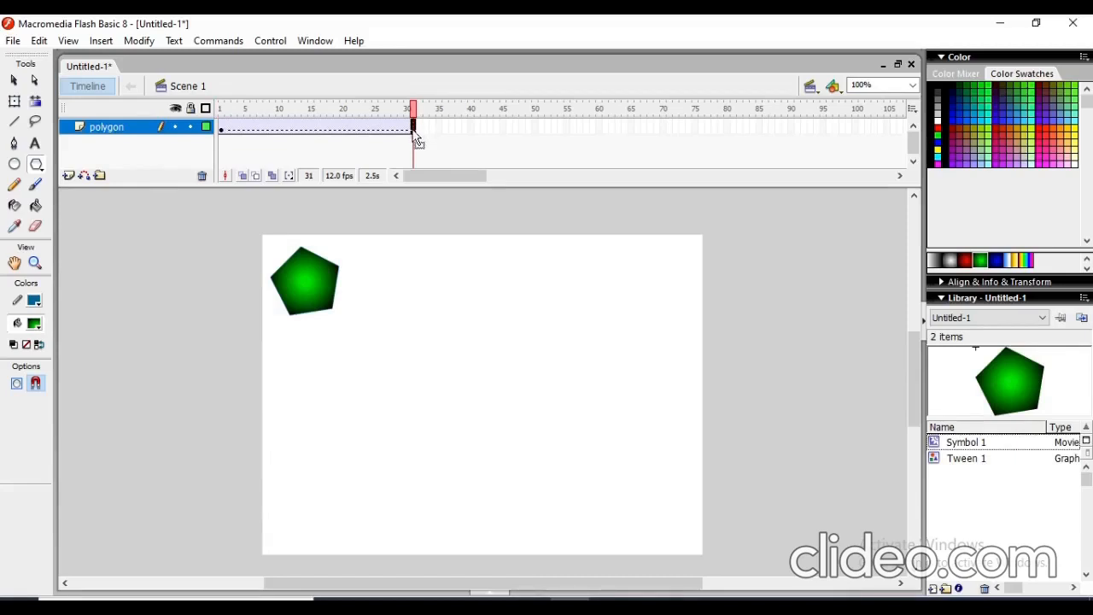
{"action": "right_click", "coordinate": [415, 135]}
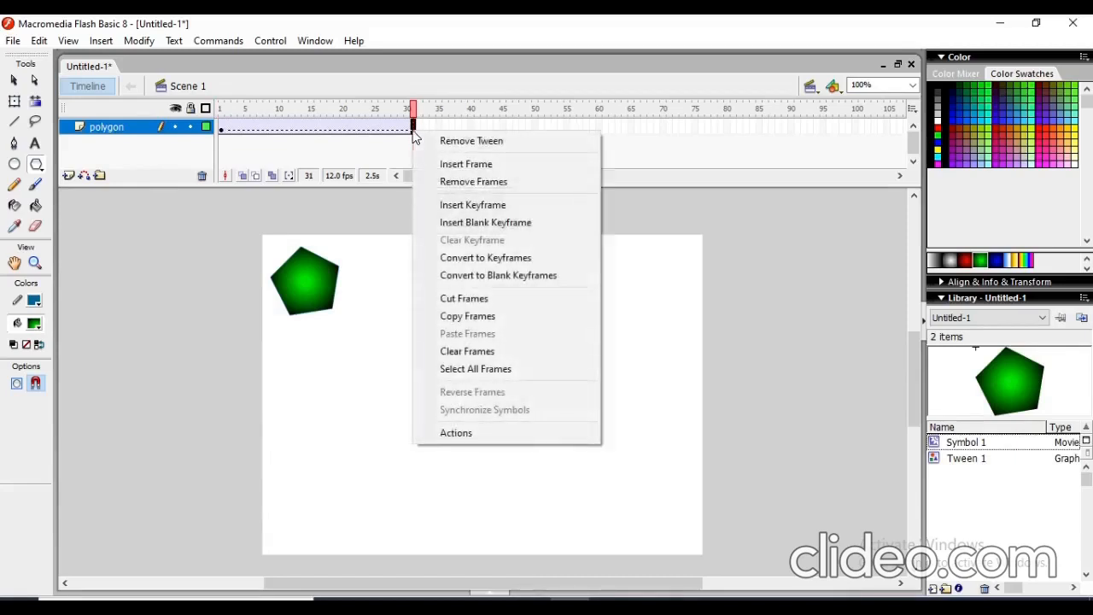
{"action": "left_click", "coordinate": [404, 253]}
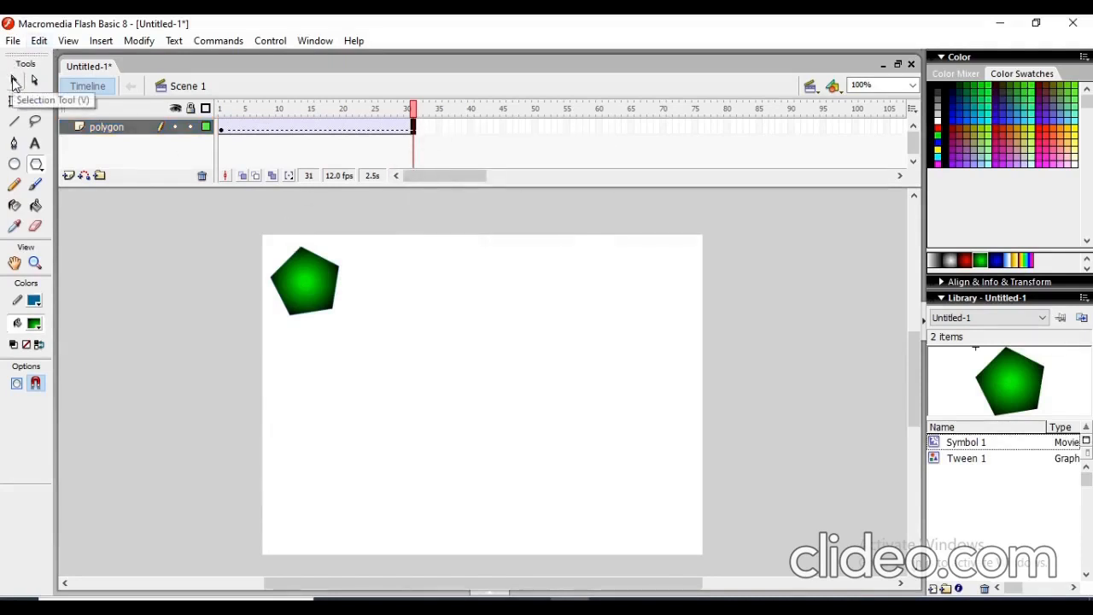
{"action": "left_click", "coordinate": [13, 80]}
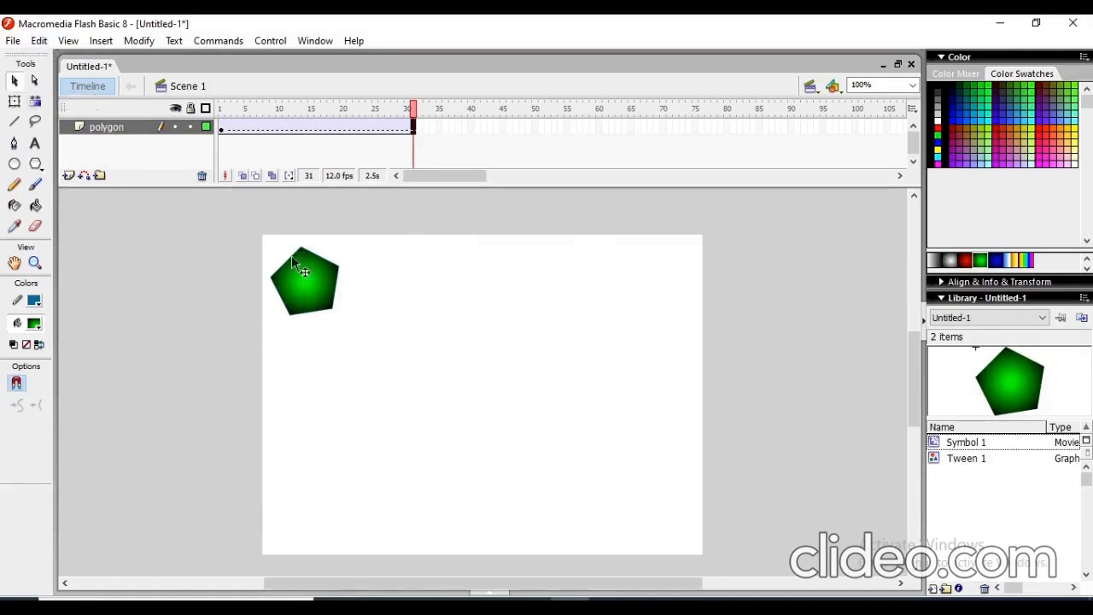
{"action": "double_click", "coordinate": [304, 287]}
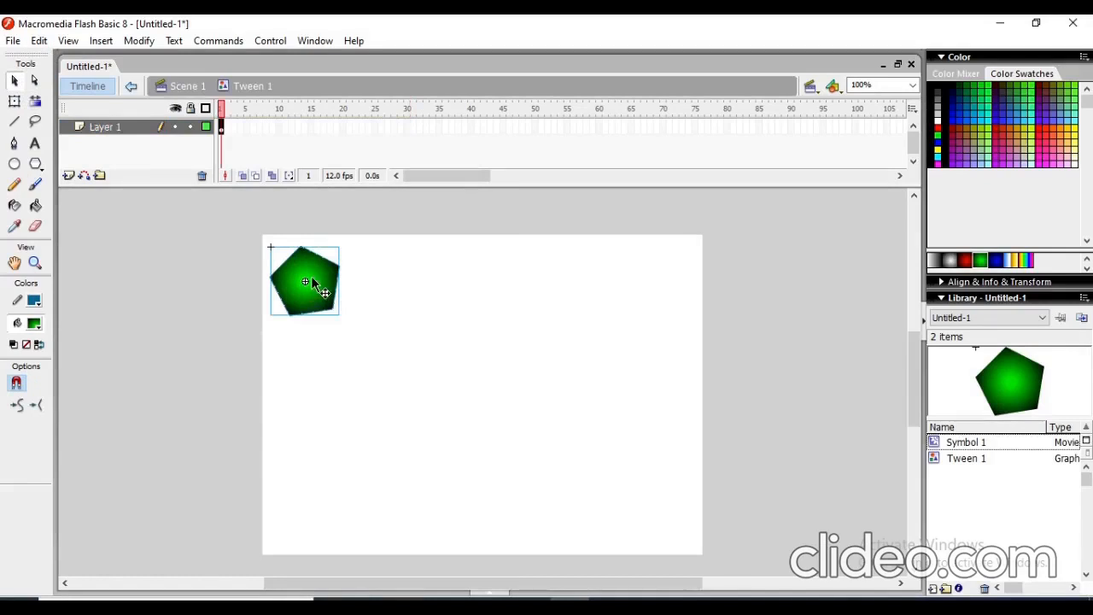
{"action": "key", "text": "ctrl+e"}
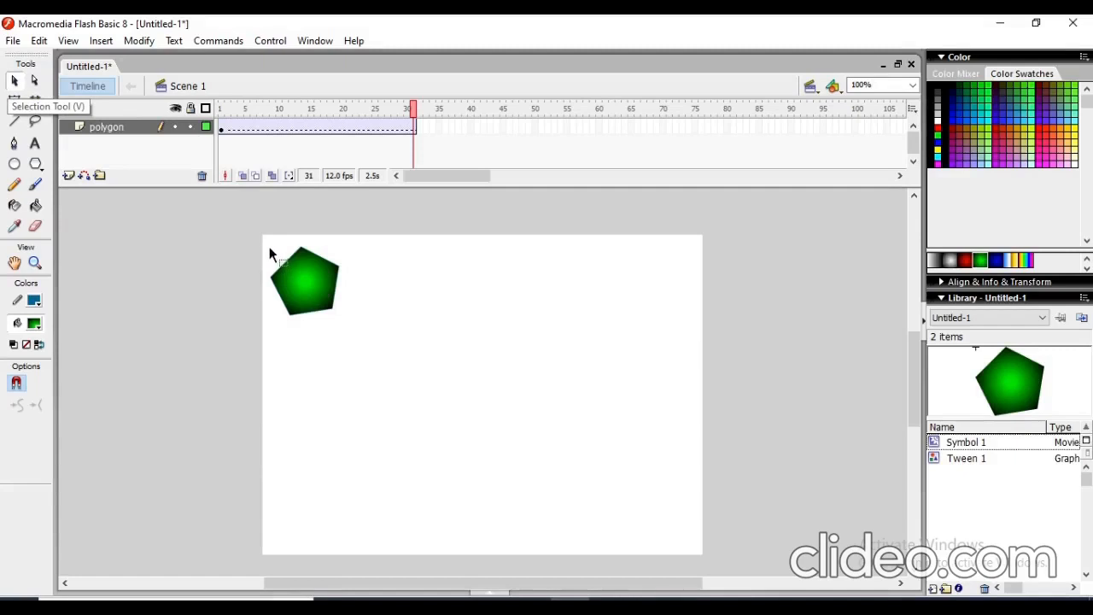
{"action": "left_click_drag", "start_coordinate": [269, 247], "coordinate": [354, 316]}
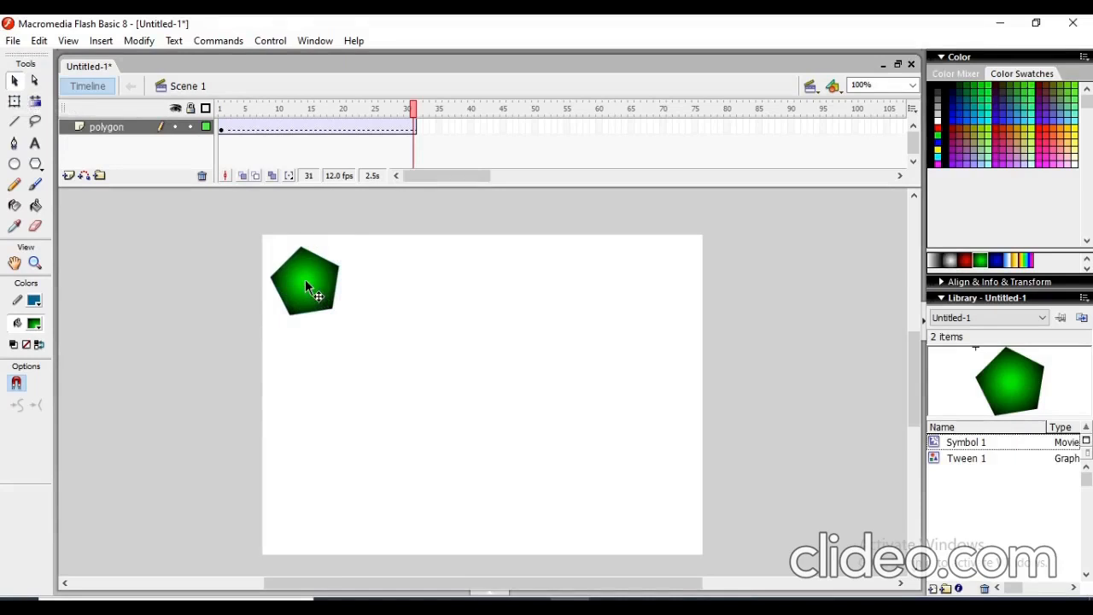
{"action": "left_click_drag", "start_coordinate": [306, 285], "coordinate": [634, 287]}
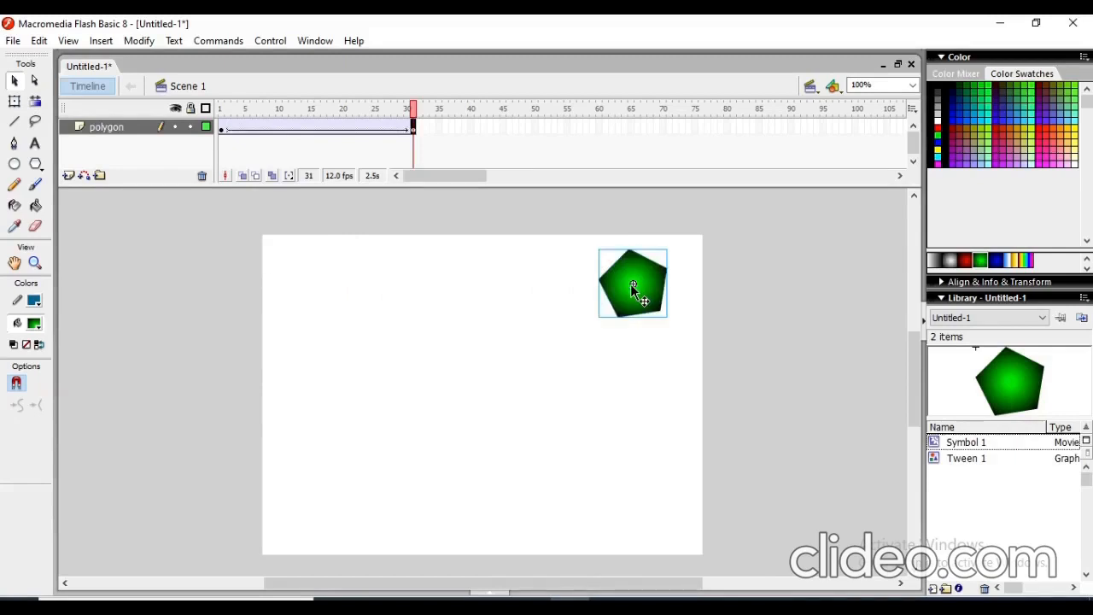
- Play the motion tween animation on the stage, and return to frame 1 of the polygon layer
{"action": "left_click", "coordinate": [271, 41]}
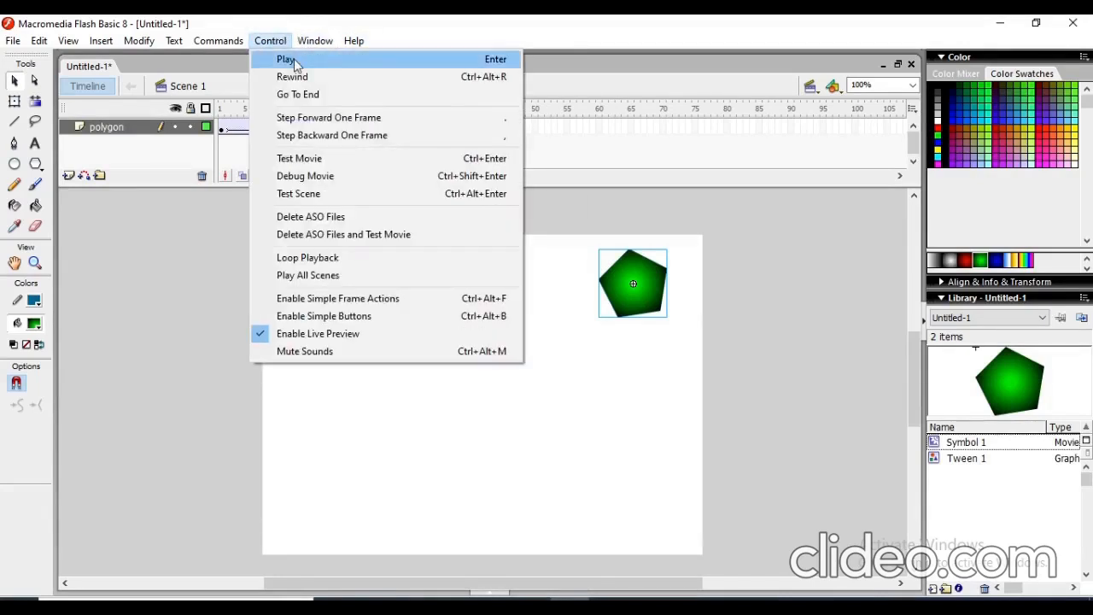
{"action": "left_click", "coordinate": [294, 59]}
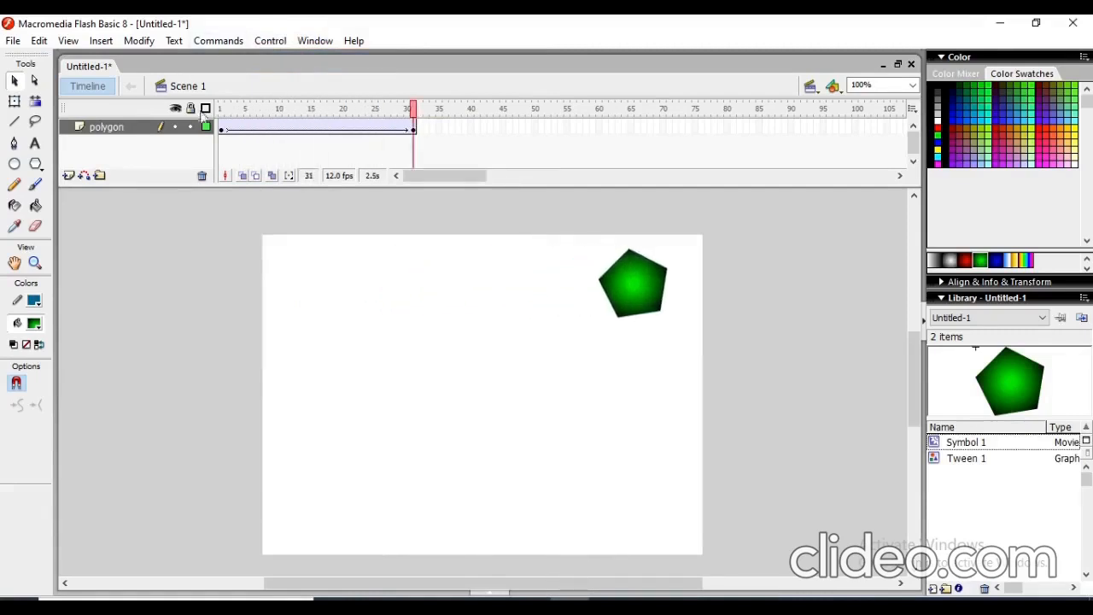
{"action": "left_click", "coordinate": [222, 131]}
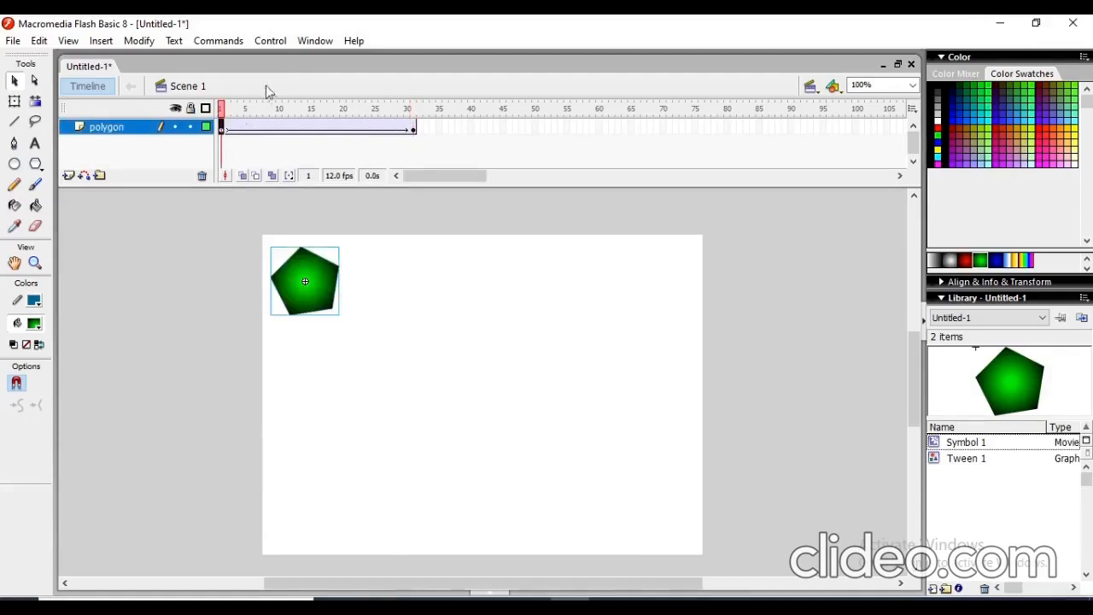
- Test the movie to watch the pentagon's motion in an enlarged preview window, and close the preview
{"action": "left_click", "coordinate": [271, 42]}
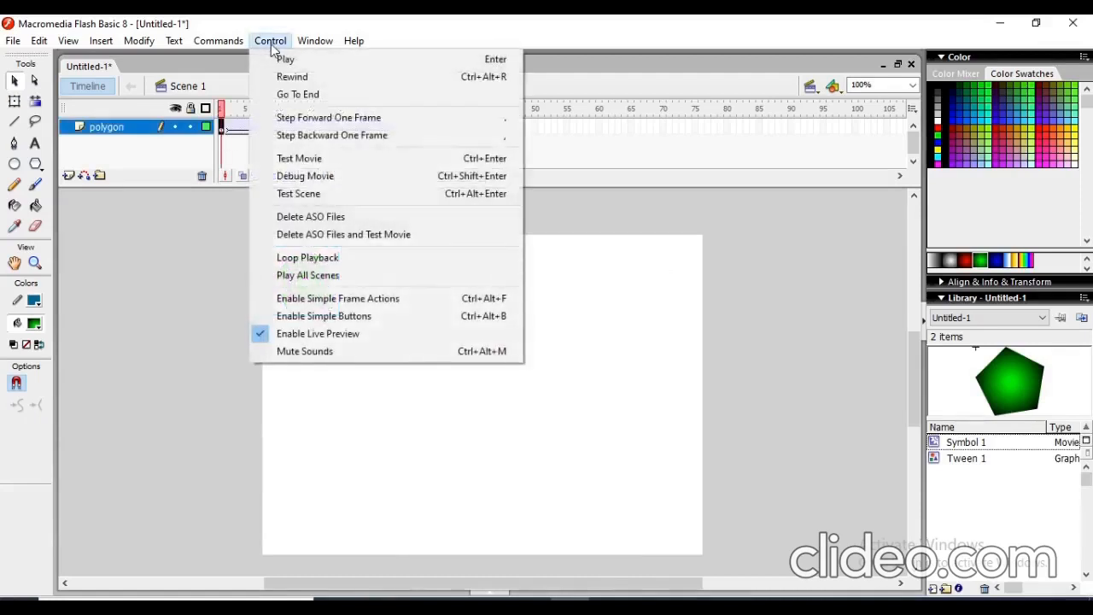
{"action": "left_click", "coordinate": [348, 164]}
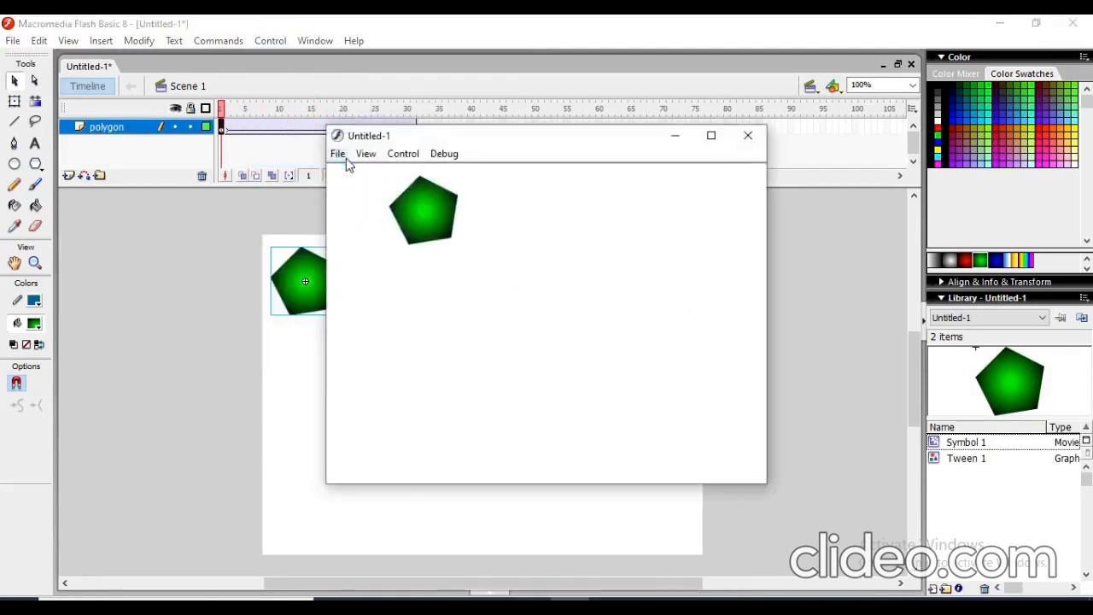
{"action": "left_click", "coordinate": [711, 136]}
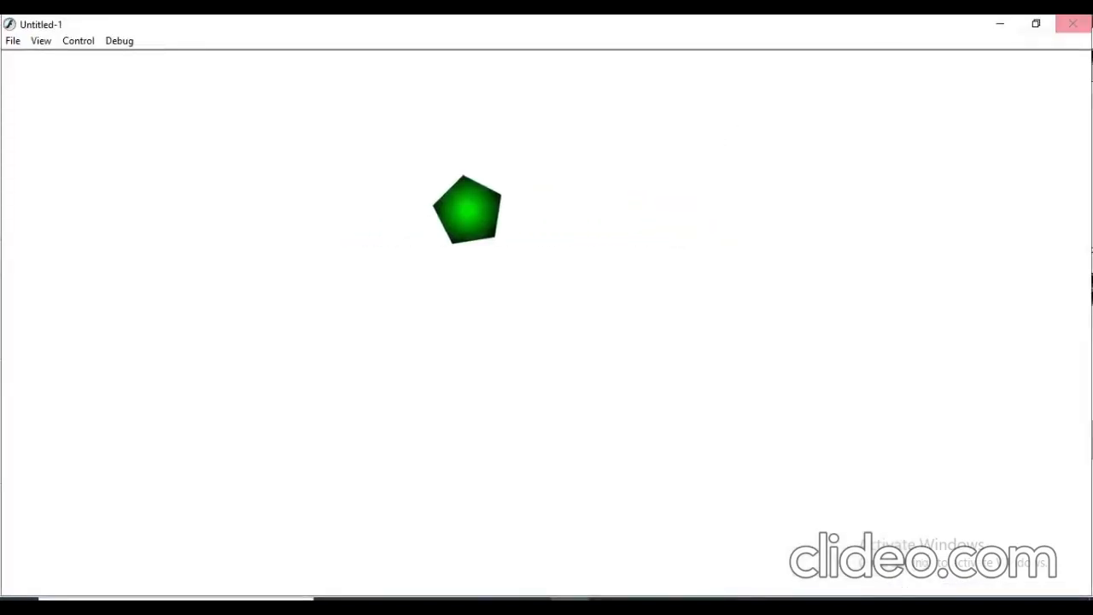
{"action": "left_click", "coordinate": [1069, 25]}
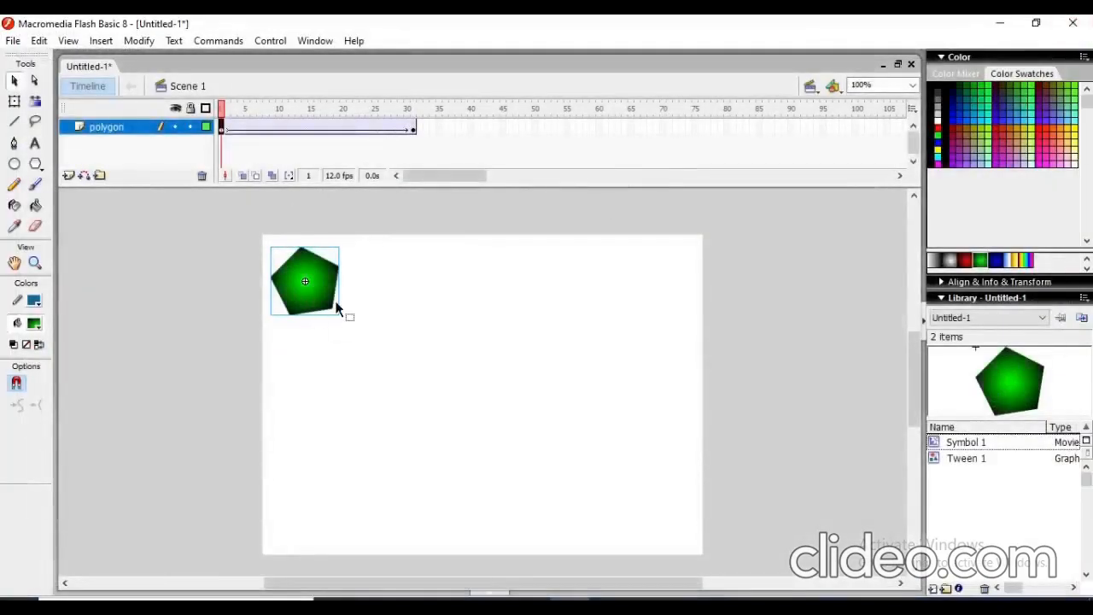
- Extend the polygon layer with a frame at frame 60, and move the pentagon there down to the stage's lower-right corner
{"action": "left_click", "coordinate": [414, 130]}
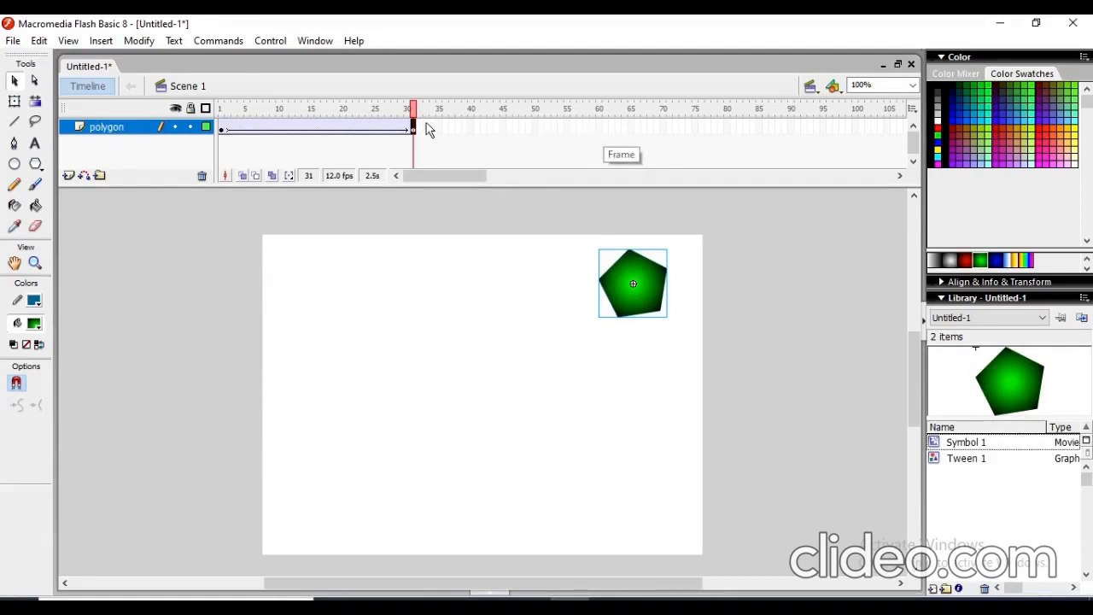
{"action": "right_click", "coordinate": [600, 127]}
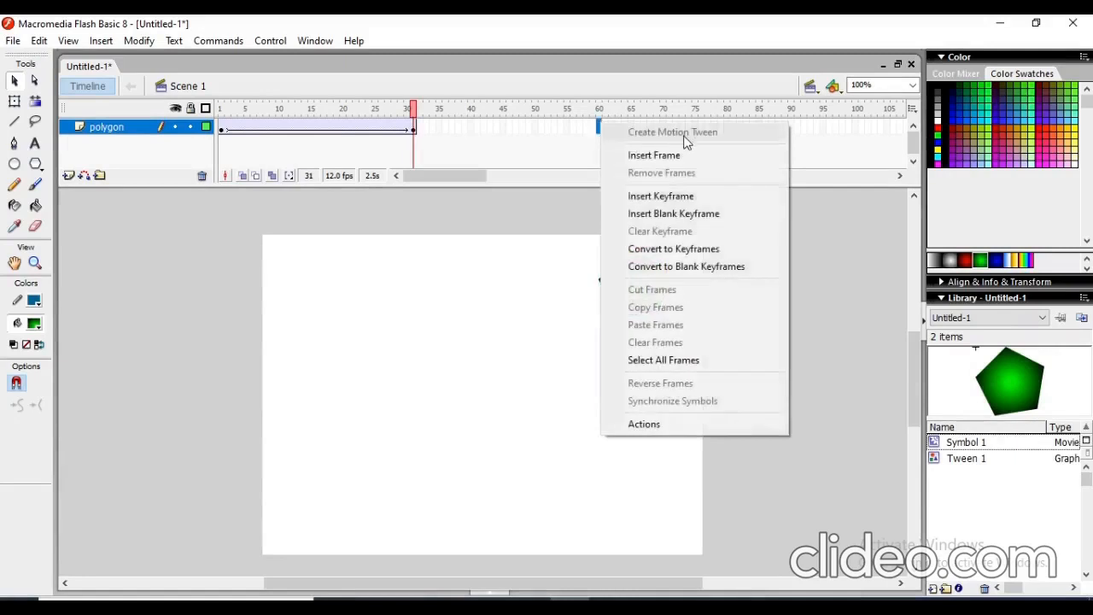
{"action": "left_click", "coordinate": [671, 156]}
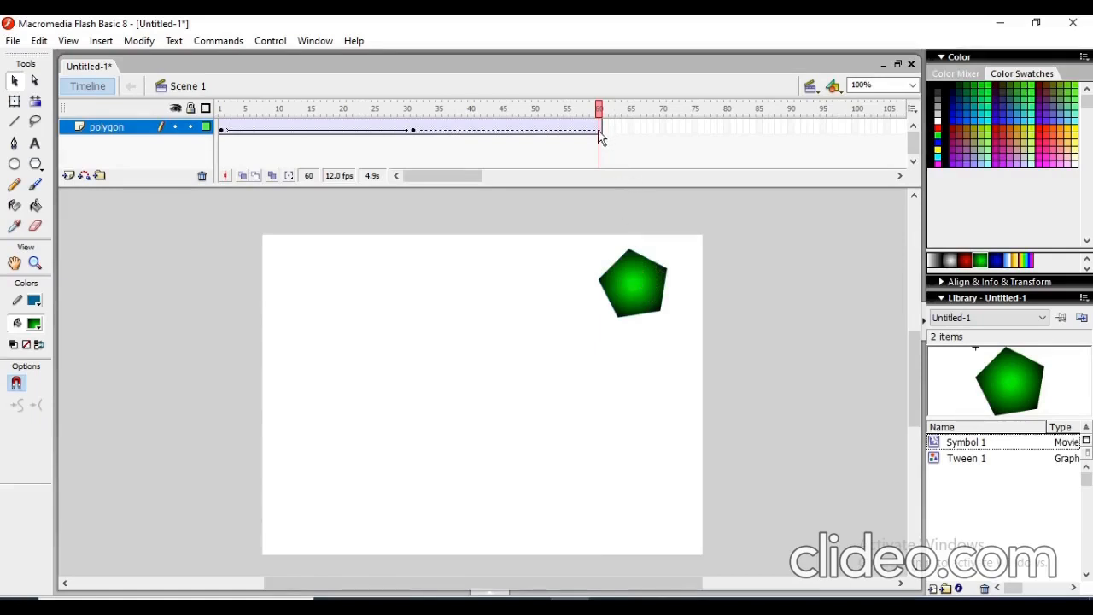
{"action": "left_click", "coordinate": [639, 280]}
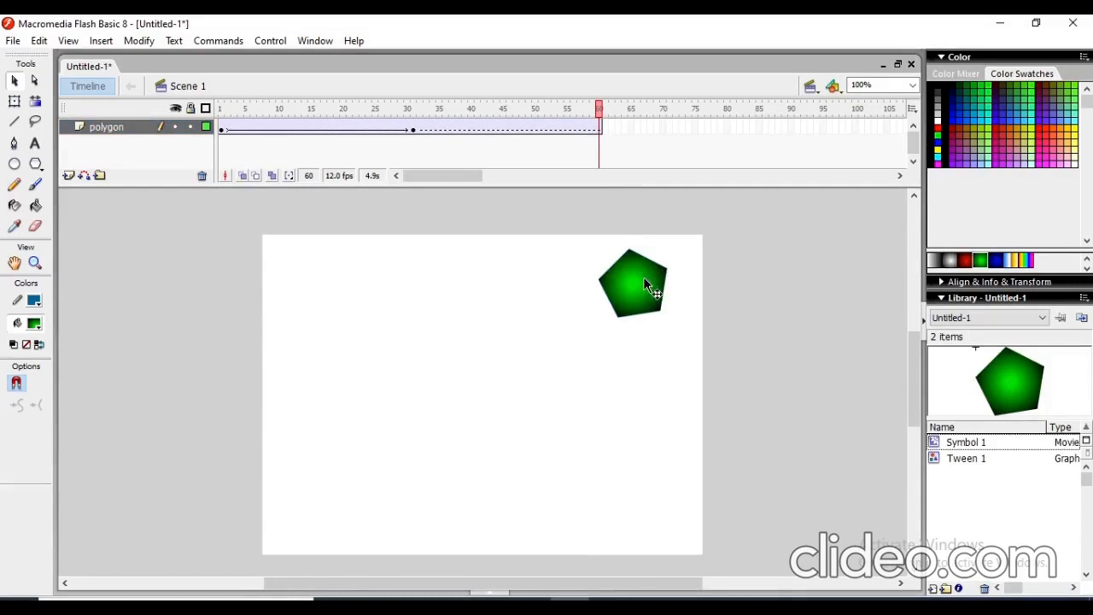
{"action": "mouse_move", "coordinate": [643, 277]}
{"action": "left_mouse_down"}
{"action": "mouse_move", "coordinate": [662, 360]}
{"action": "mouse_move", "coordinate": [671, 508]}
{"action": "left_mouse_up"}
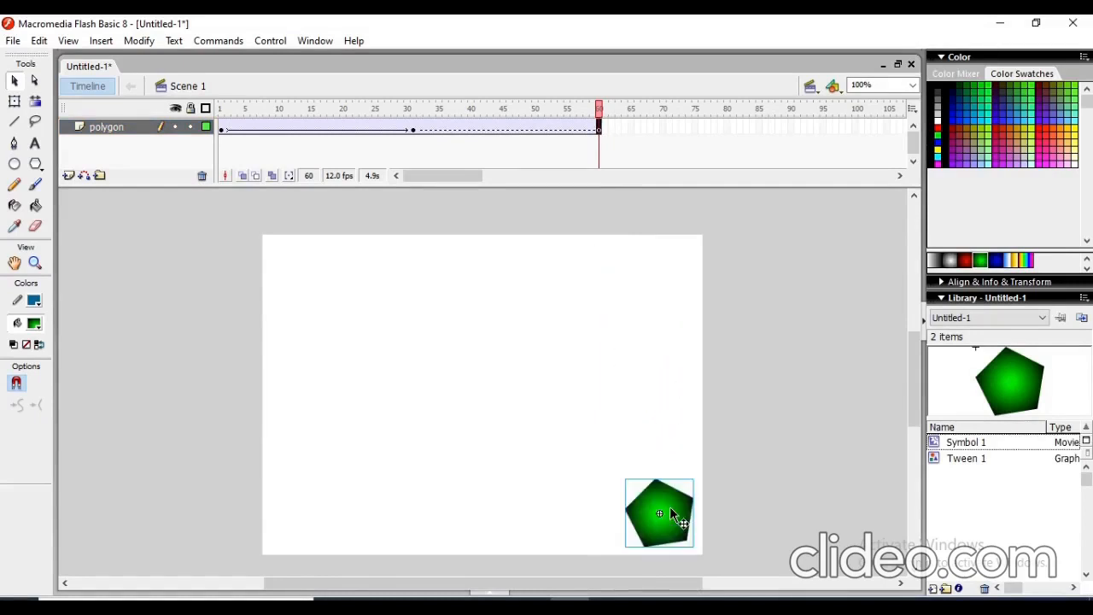
- Insert a frame at frame 85 of the polygon layer, and move the pentagon across to the stage's lower-left corner
{"action": "right_click", "coordinate": [759, 130]}
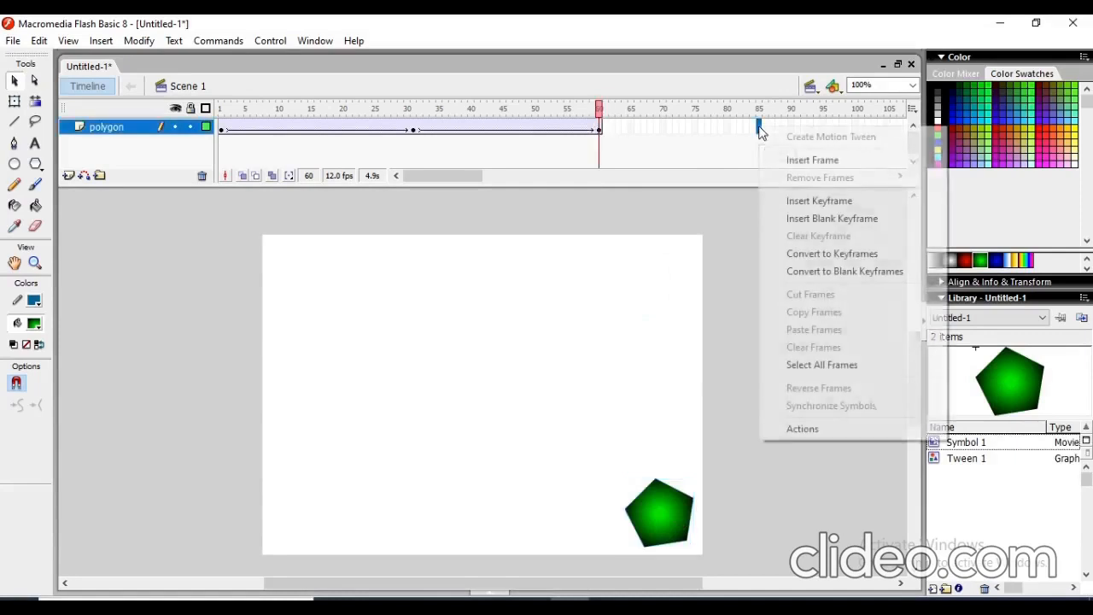
{"action": "left_click", "coordinate": [794, 160]}
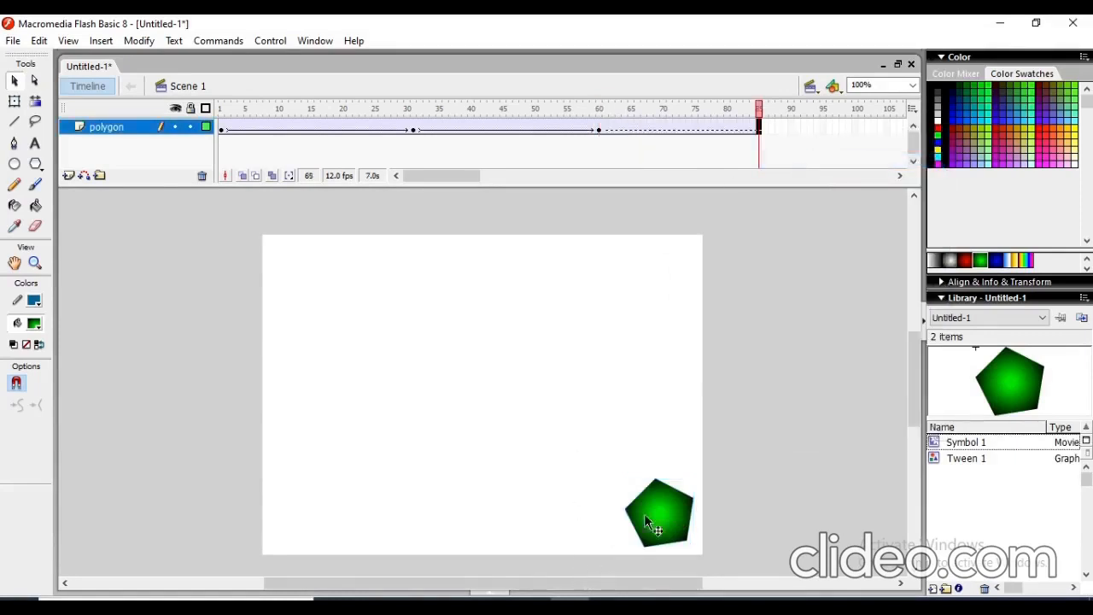
{"action": "left_click_drag", "start_coordinate": [651, 511], "coordinate": [290, 514]}
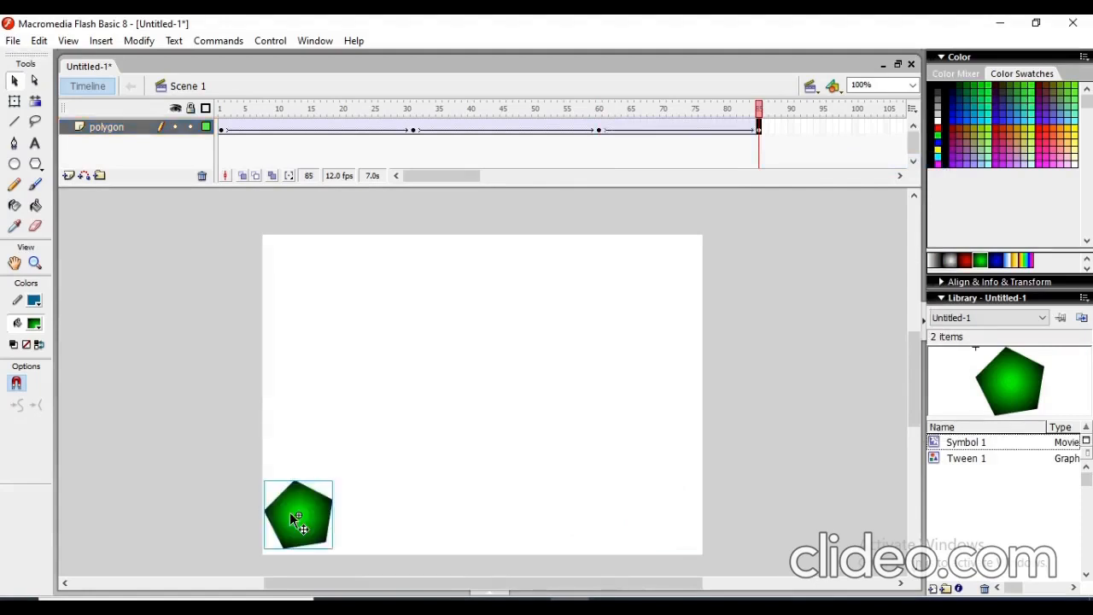
- Insert a frame at frame 105 of the polygon layer, and move the pentagon up to the stage's upper-left corner
{"action": "left_click", "coordinate": [890, 126]}
{"action": "right_click", "coordinate": [890, 126]}
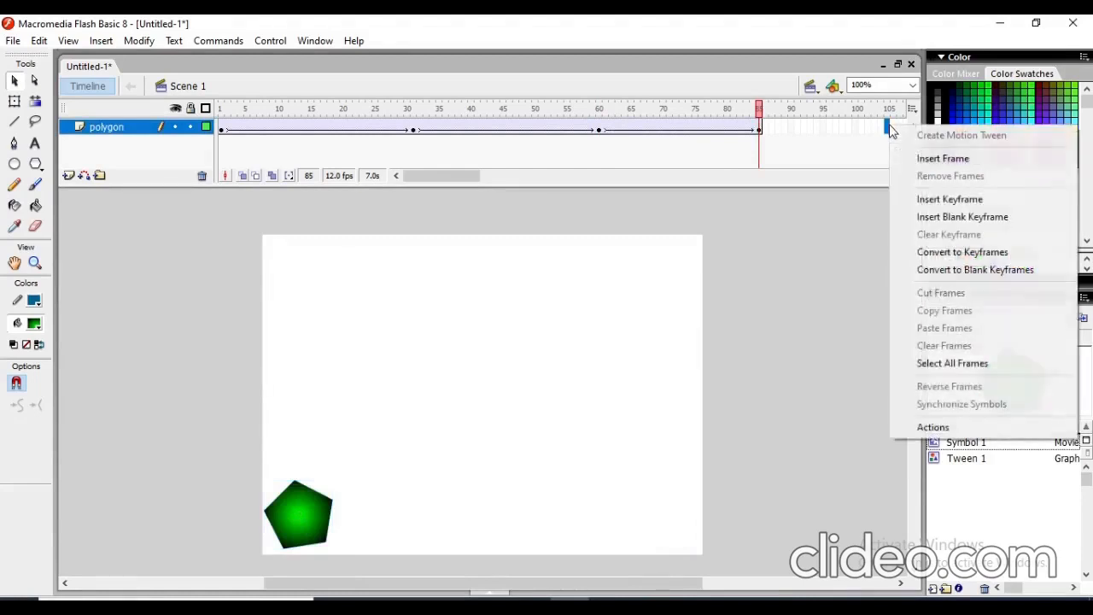
{"action": "left_click", "coordinate": [934, 166]}
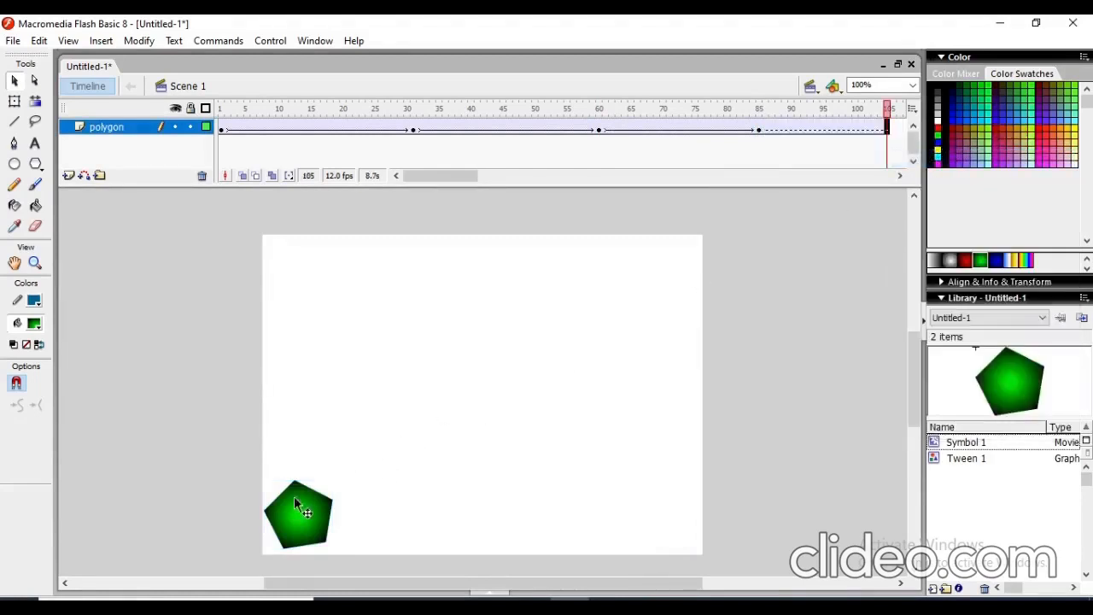
{"action": "left_click_drag", "start_coordinate": [294, 504], "coordinate": [294, 274]}
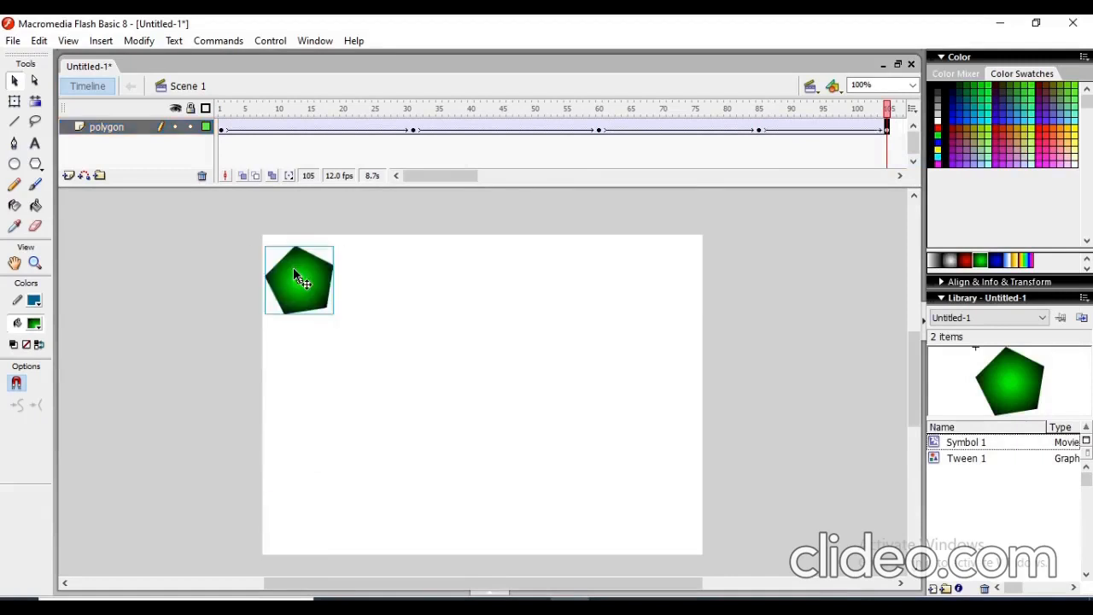
- Return to frame 1 of the polygon layer, test the movie to watch the full path, and close the preview
{"action": "left_click", "coordinate": [222, 130]}
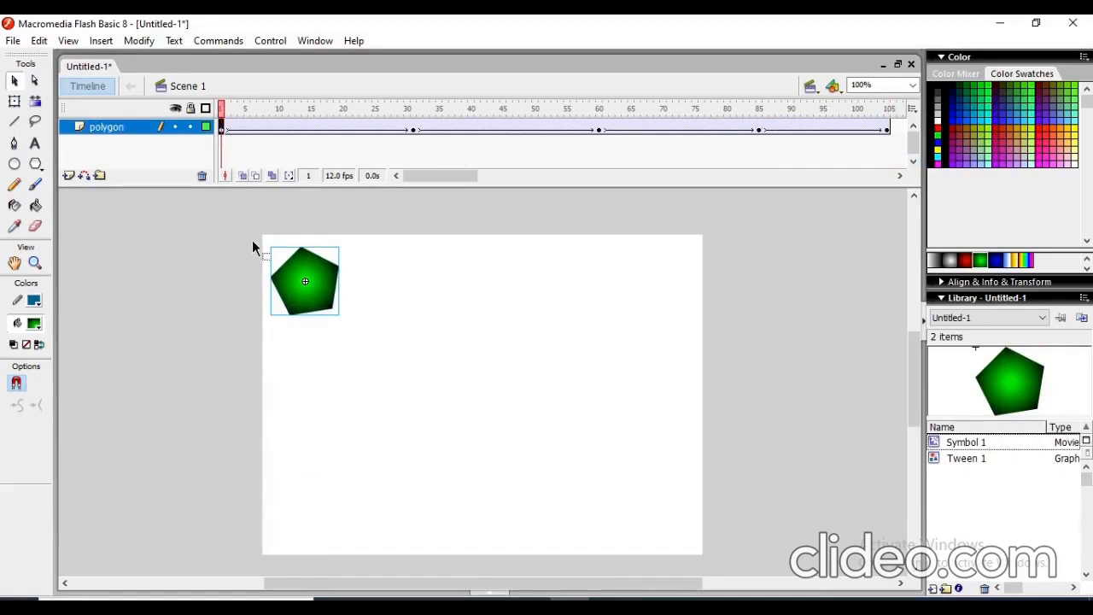
{"action": "key", "text": "ctrl+Return"}
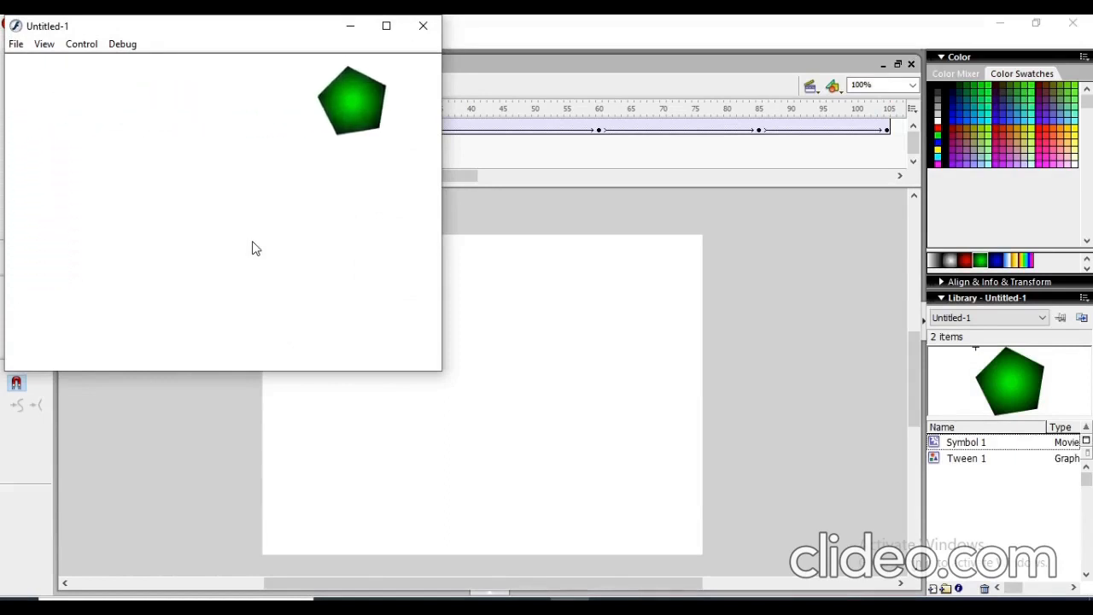
{"action": "left_click", "coordinate": [423, 26]}
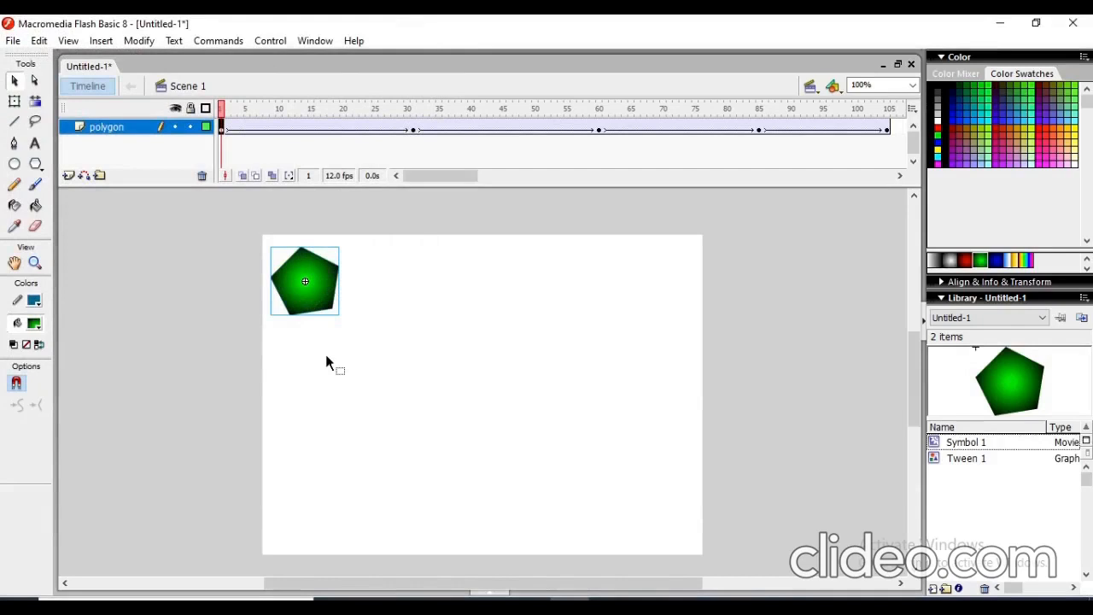
- Add a new layer above the polygon layer, and draw a small oval on it below the pentagon
{"action": "left_click", "coordinate": [68, 176]}
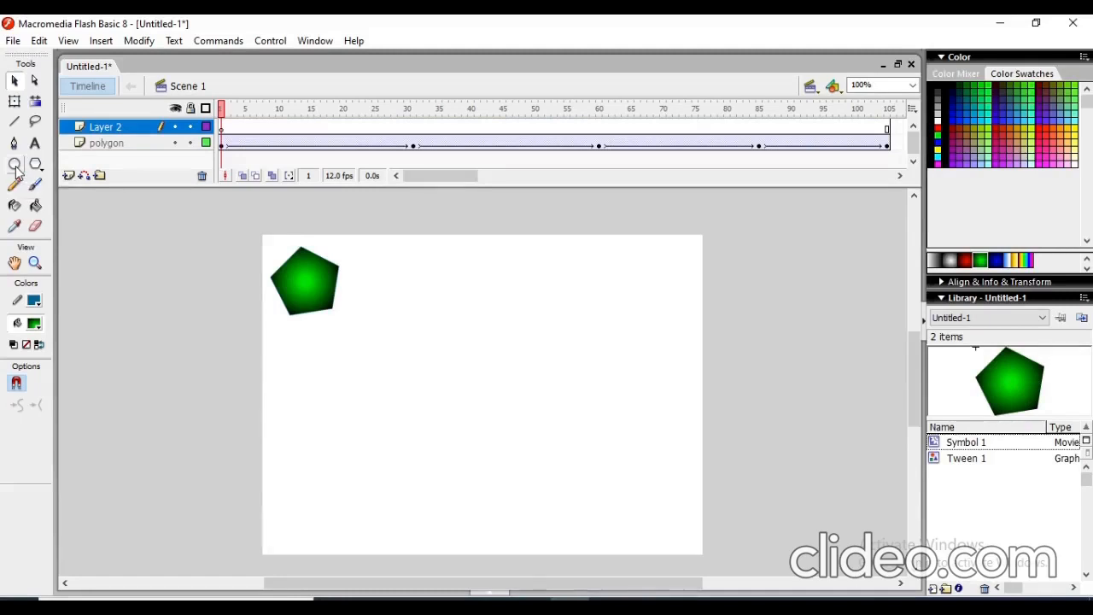
{"action": "left_click", "coordinate": [15, 166]}
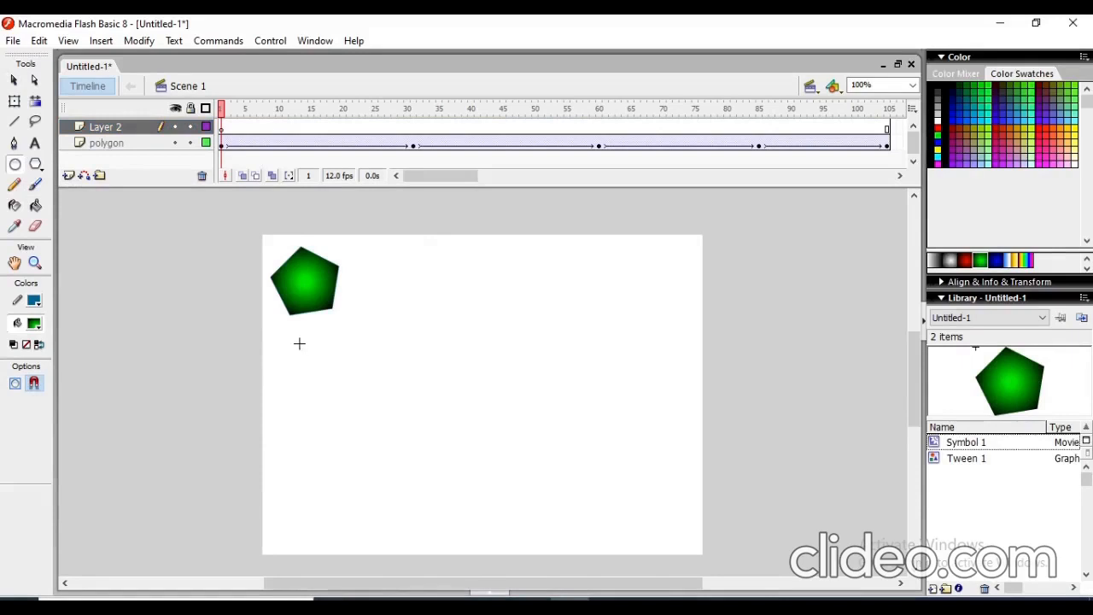
{"action": "left_click_drag", "start_coordinate": [292, 343], "coordinate": [354, 389]}
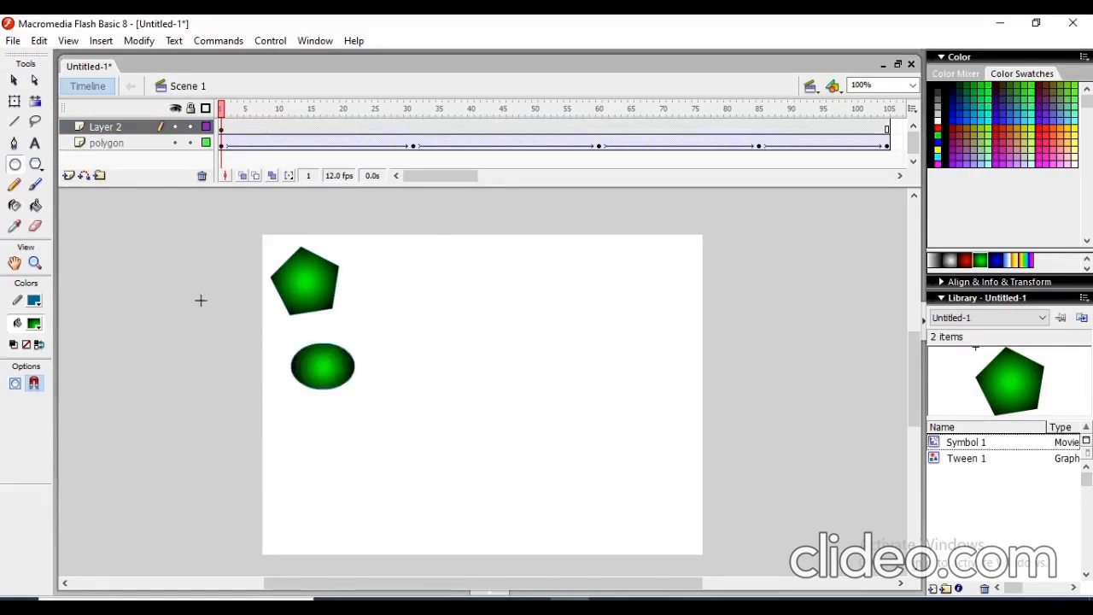
- Recolor the oval with the red radial gradient using the Paint Bucket tool
{"action": "left_click", "coordinate": [36, 324]}
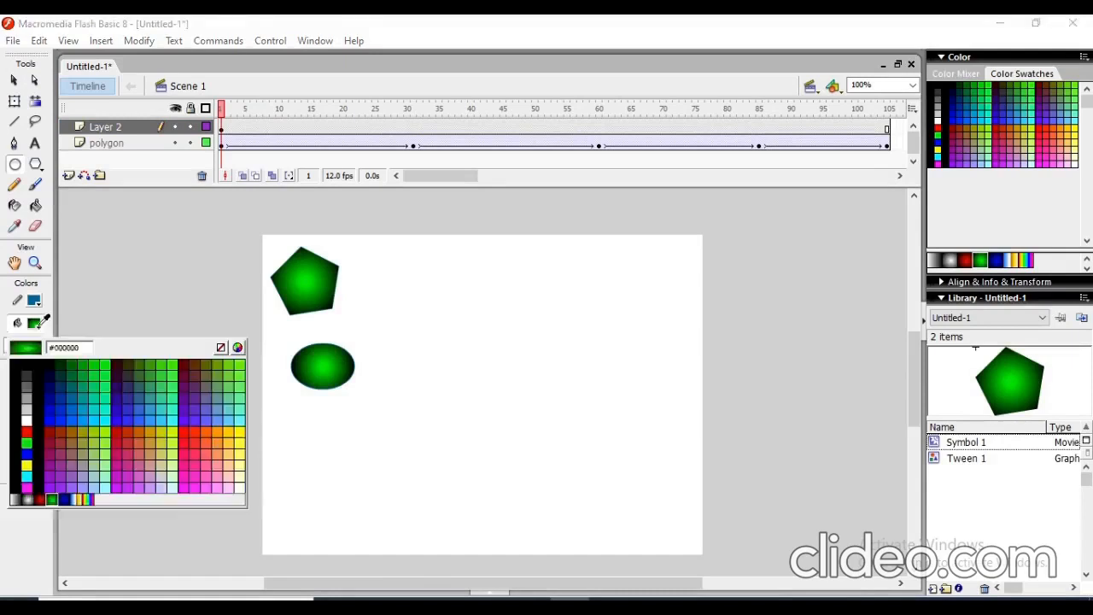
{"action": "left_click", "coordinate": [37, 501]}
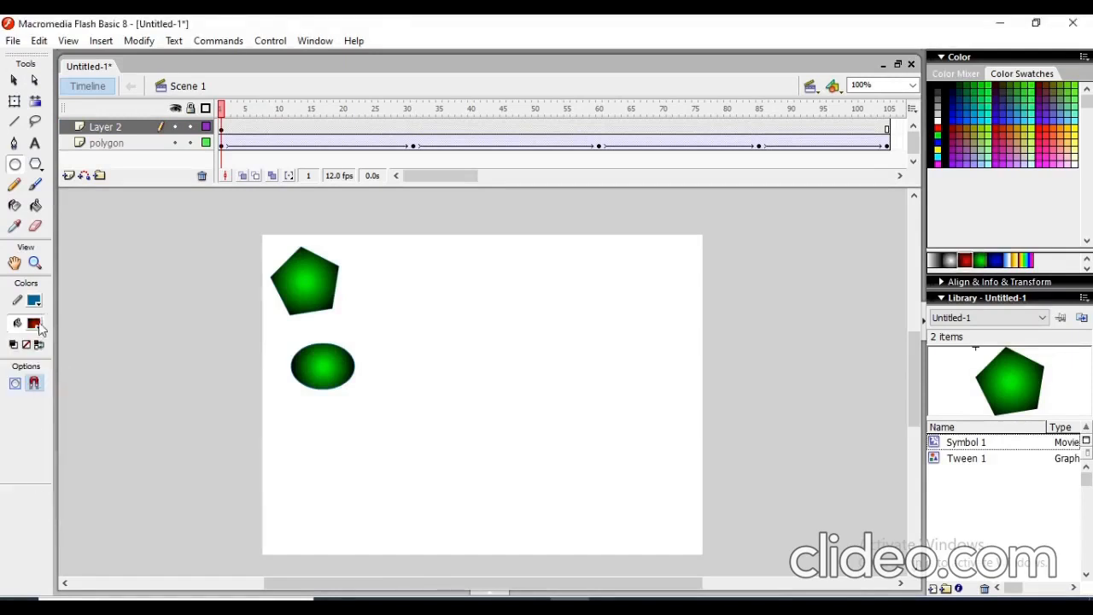
{"action": "left_click", "coordinate": [35, 206]}
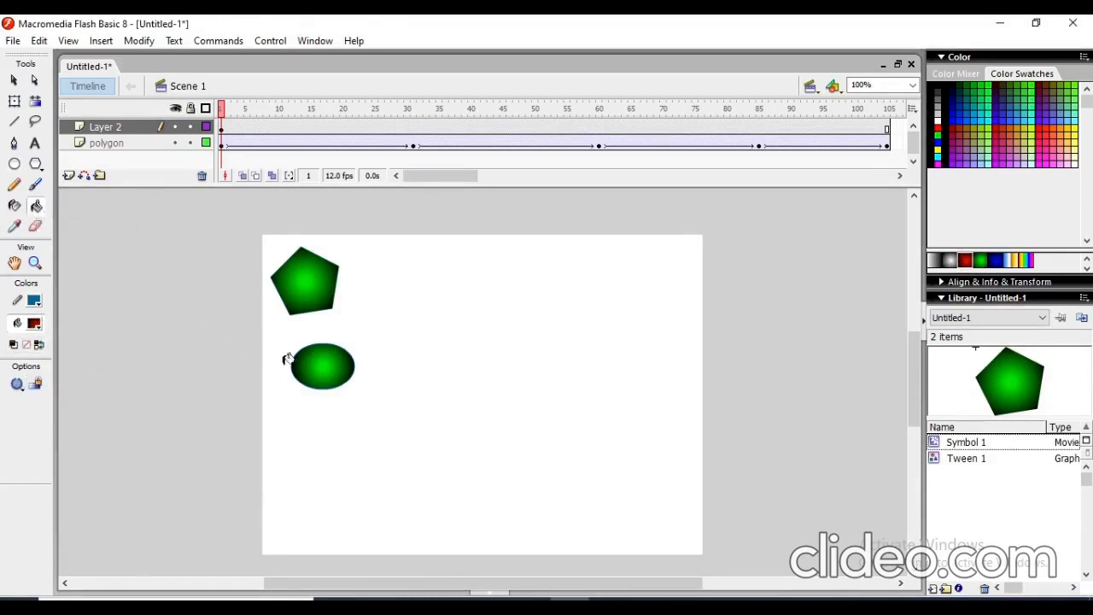
{"action": "left_click", "coordinate": [342, 364]}
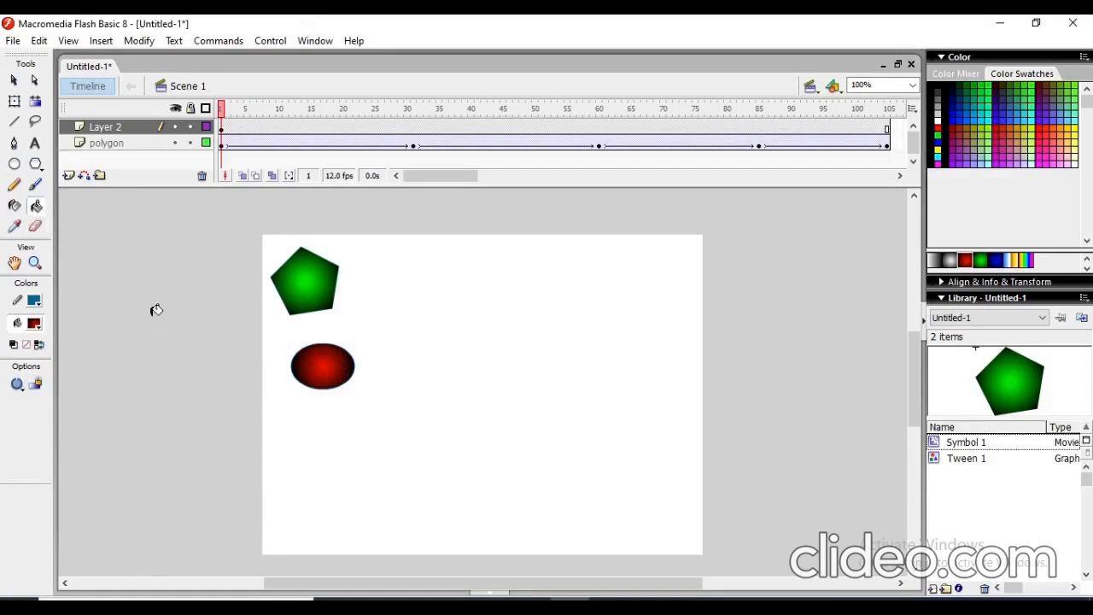
- Rename the oval's layer, Layer 2, as ball
{"action": "double_click", "coordinate": [120, 126]}
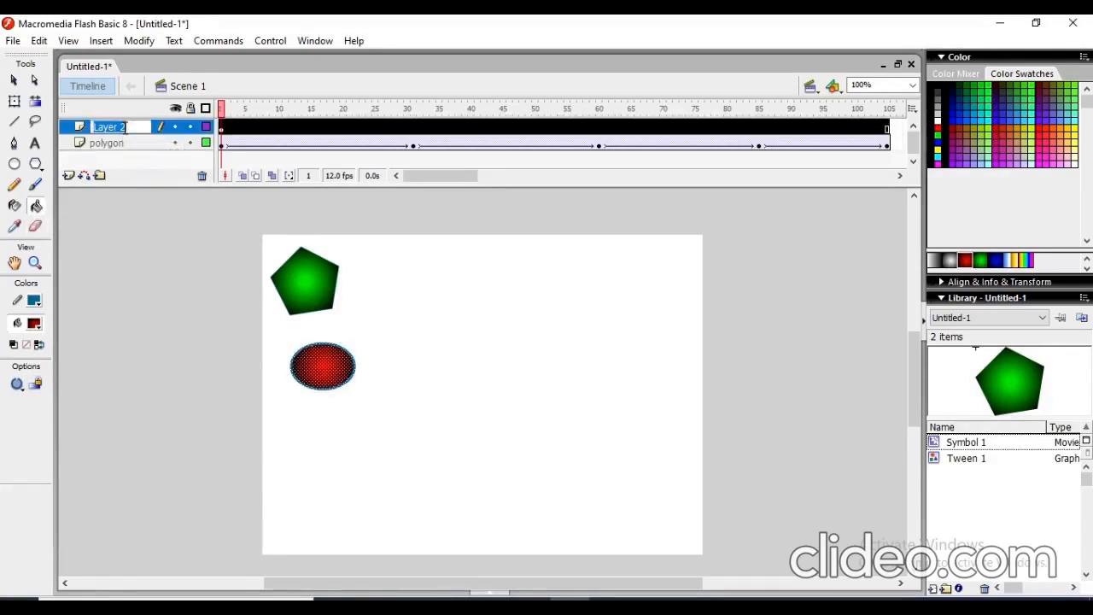
{"action": "key", "text": "BackSpace"}
{"action": "type", "text": "ball"}
{"action": "left_click", "coordinate": [373, 318]}
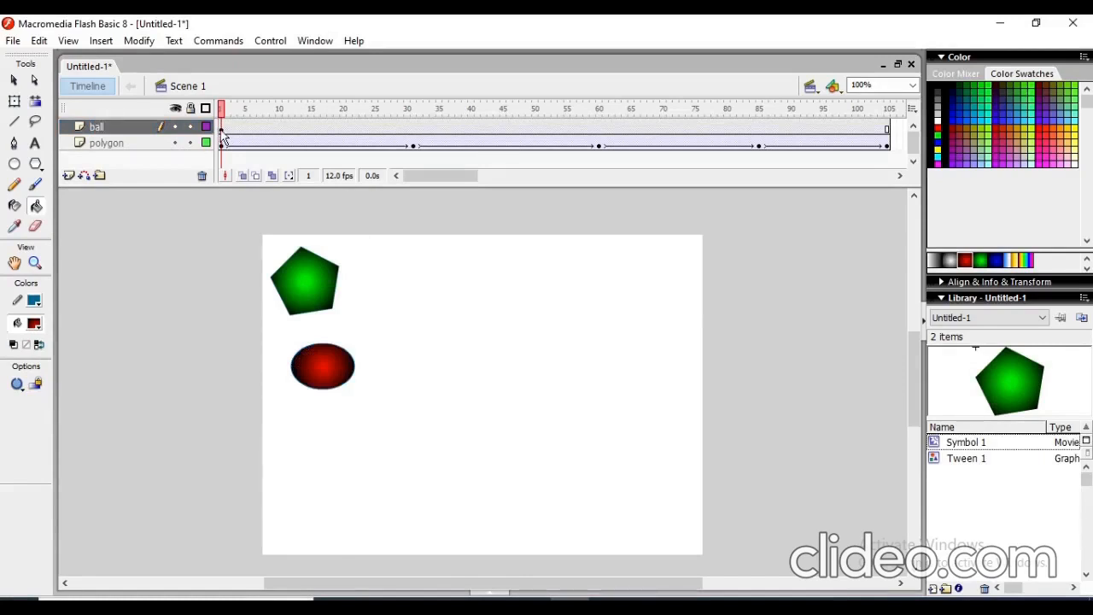
- Examine the ball and polygon layers at frame 1, and the ball layer's frames at 30 and 60
{"action": "left_click", "coordinate": [221, 128]}
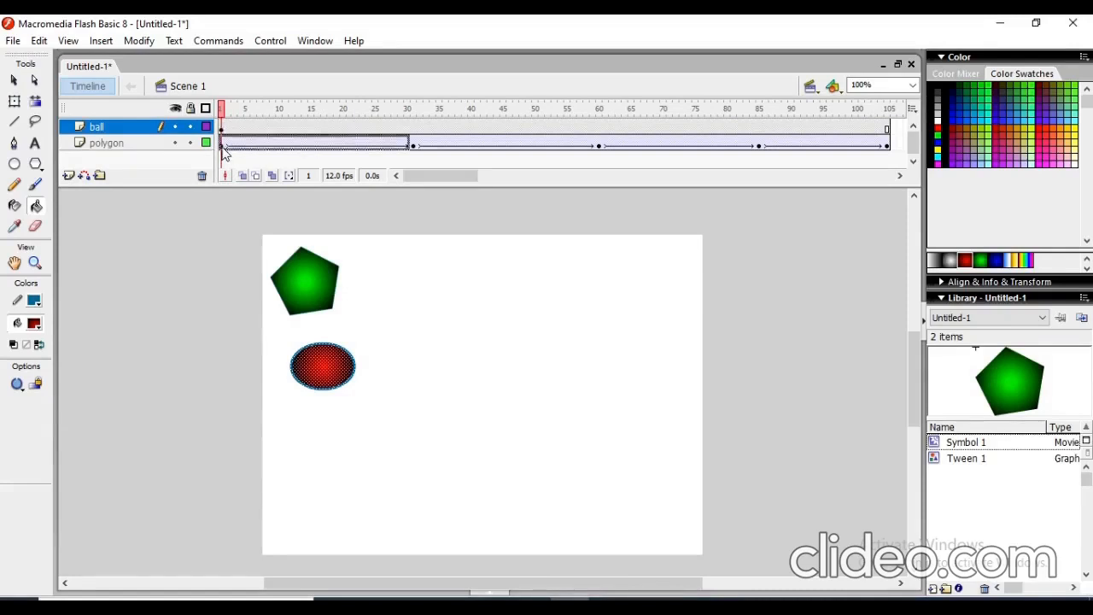
{"action": "left_click", "coordinate": [221, 147]}
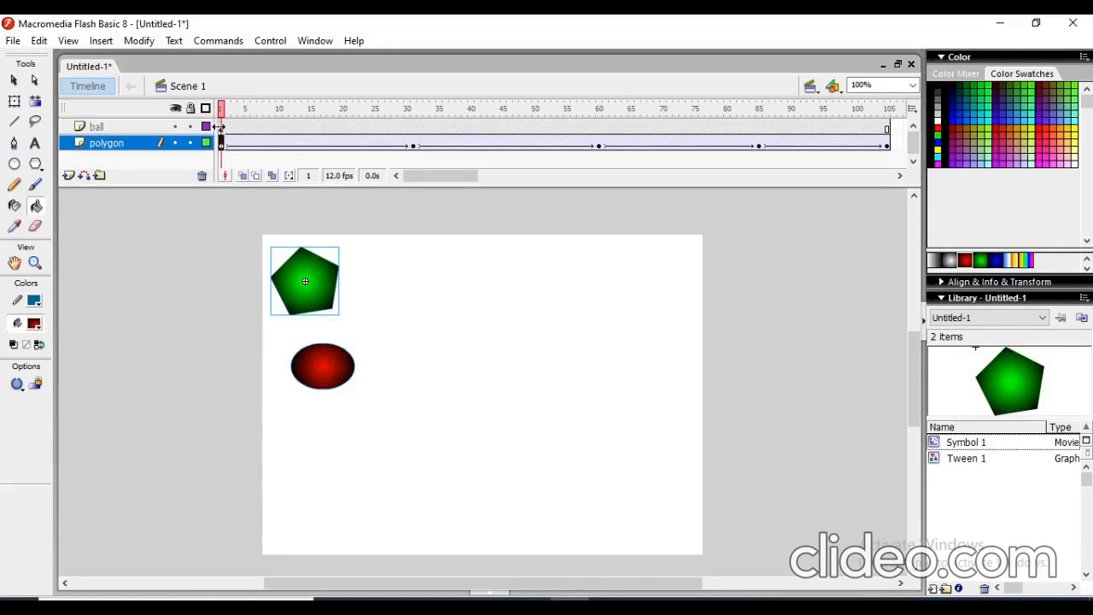
{"action": "left_click", "coordinate": [220, 126]}
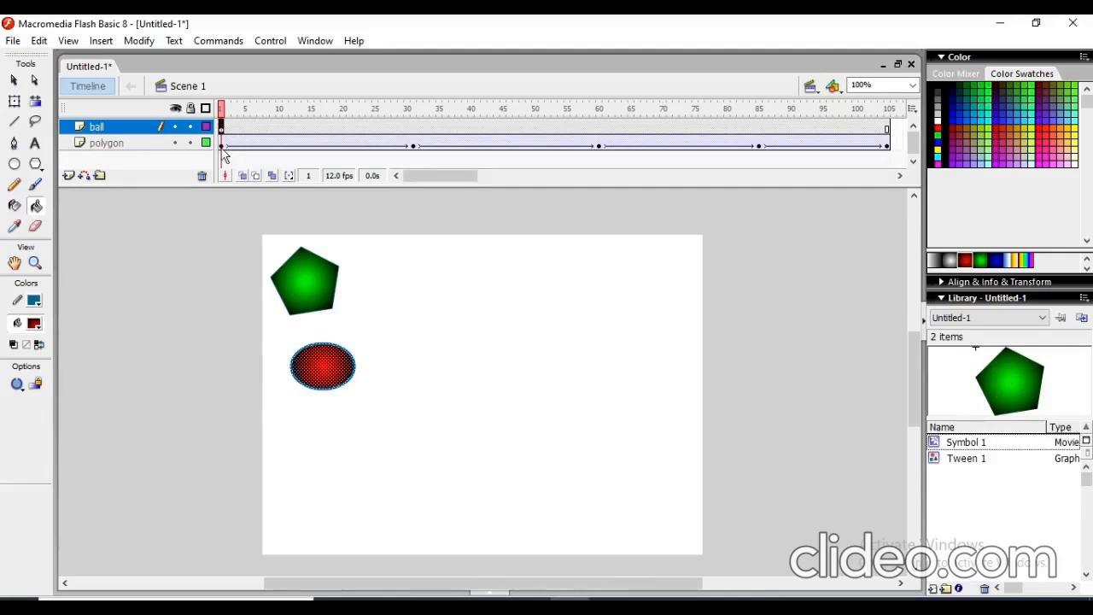
{"action": "left_click", "coordinate": [222, 146]}
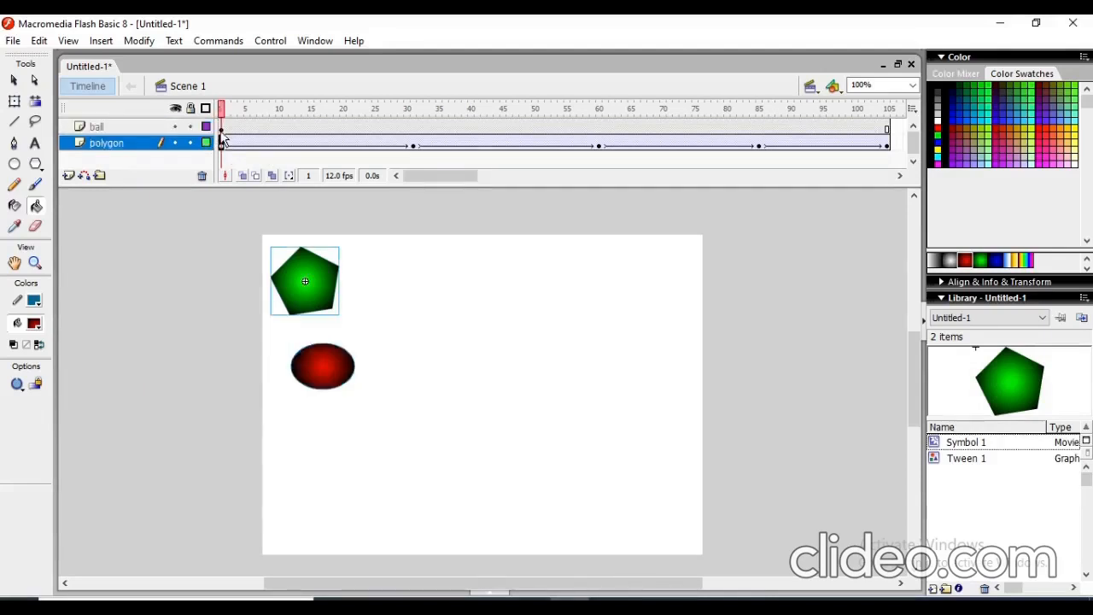
{"action": "left_click", "coordinate": [221, 127]}
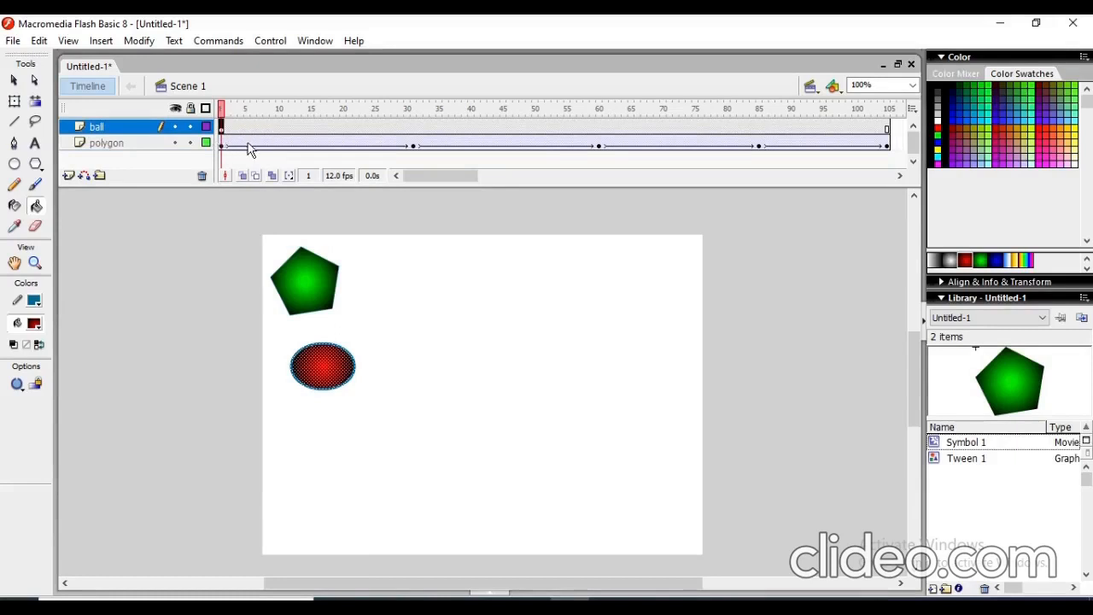
{"action": "left_click", "coordinate": [409, 130]}
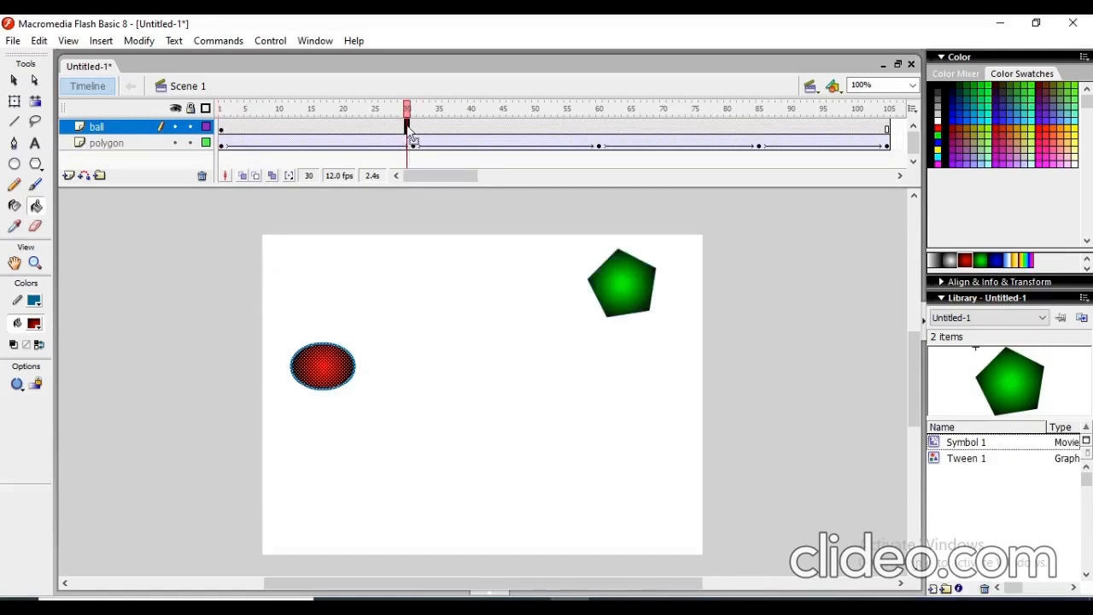
{"action": "double_click", "coordinate": [409, 129]}
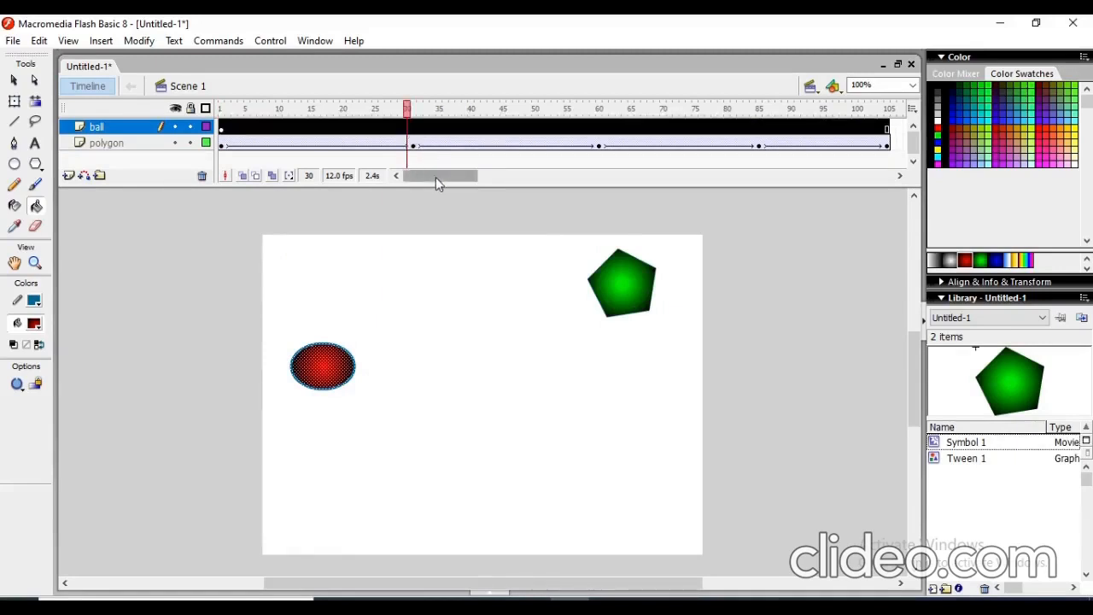
{"action": "left_click", "coordinate": [600, 130]}
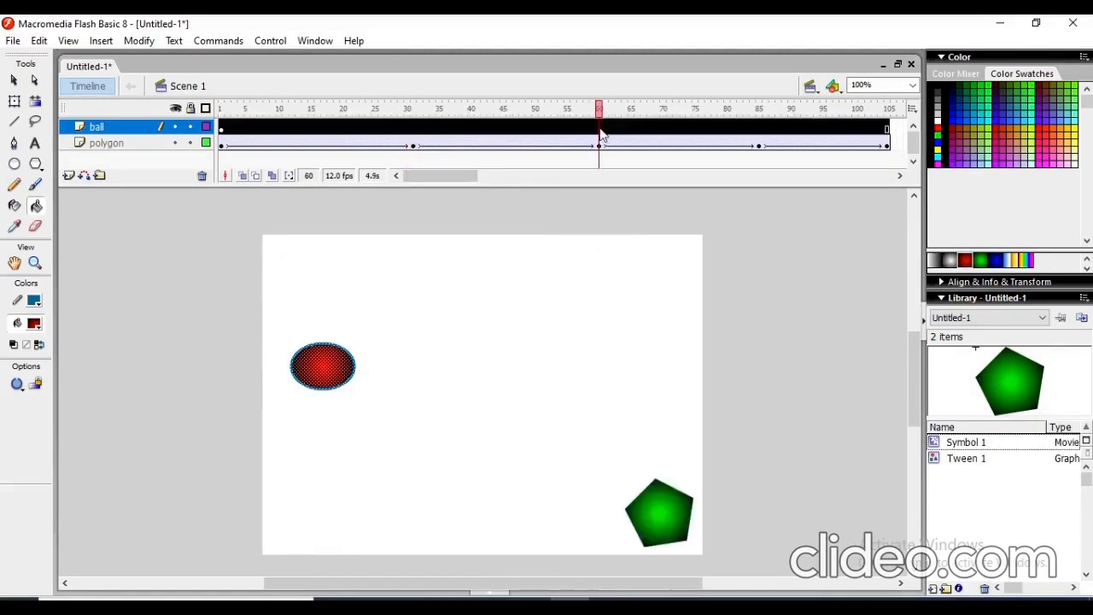
- Create a motion tween on the ball layer starting at frame 1, and insert a frame there
{"action": "left_click", "coordinate": [411, 130]}
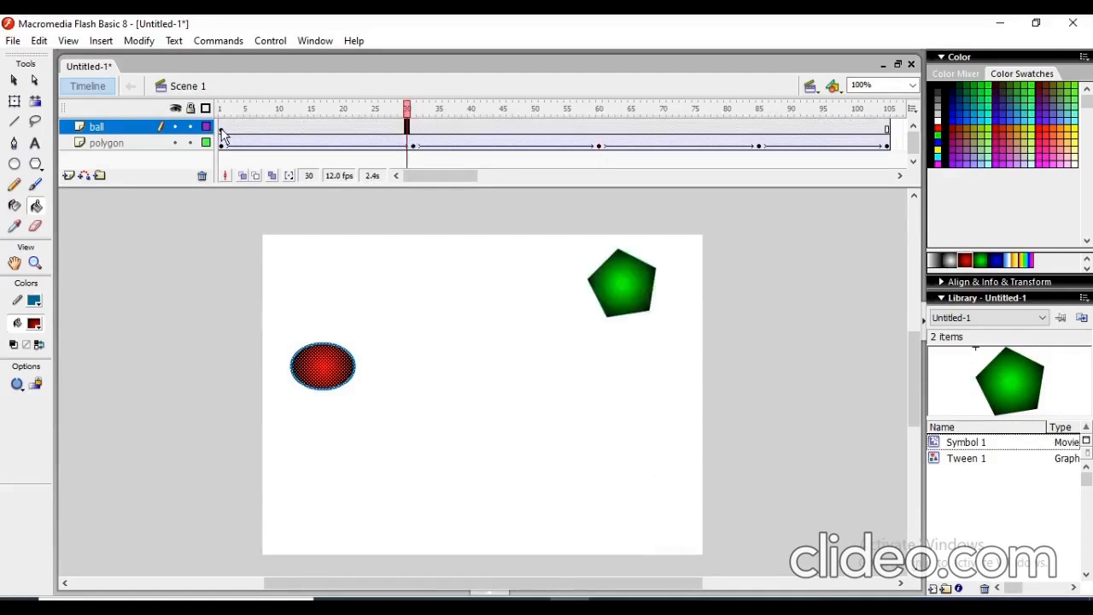
{"action": "right_click", "coordinate": [221, 130]}
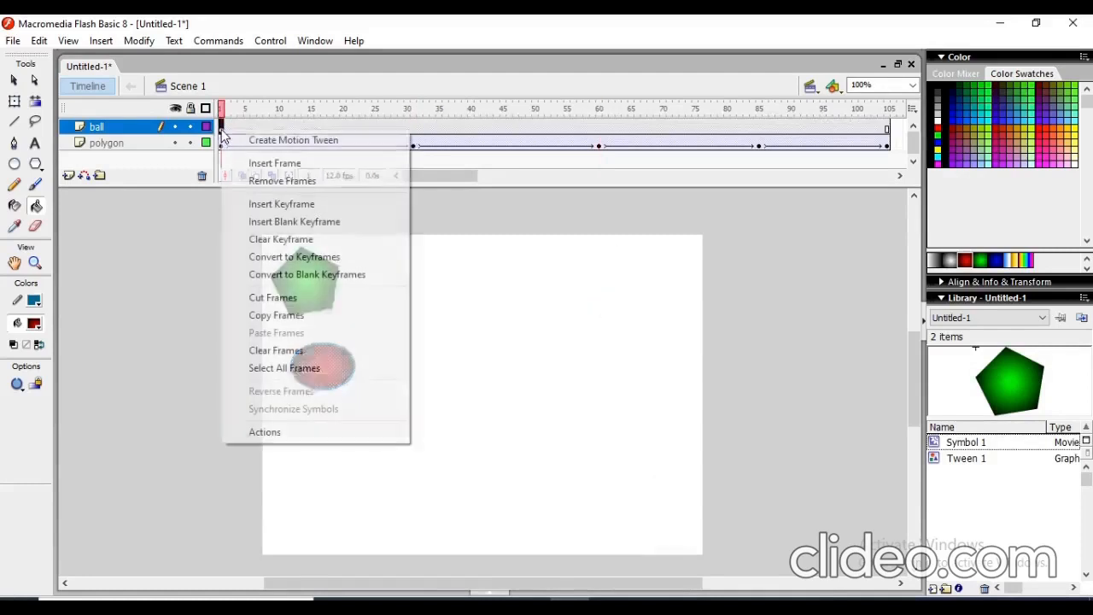
{"action": "left_click", "coordinate": [304, 142]}
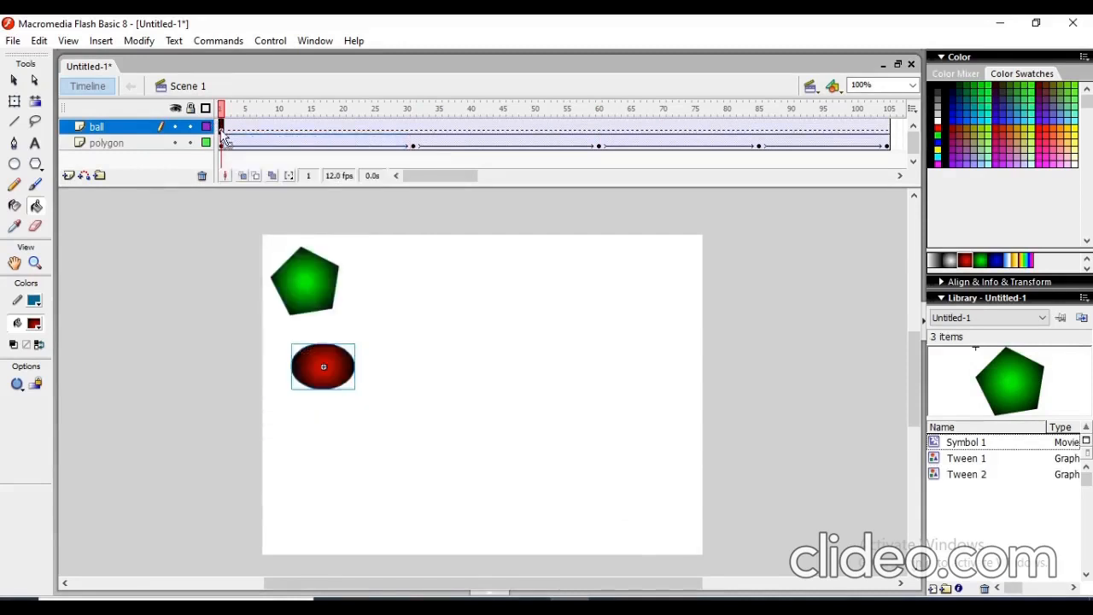
{"action": "right_click", "coordinate": [221, 132]}
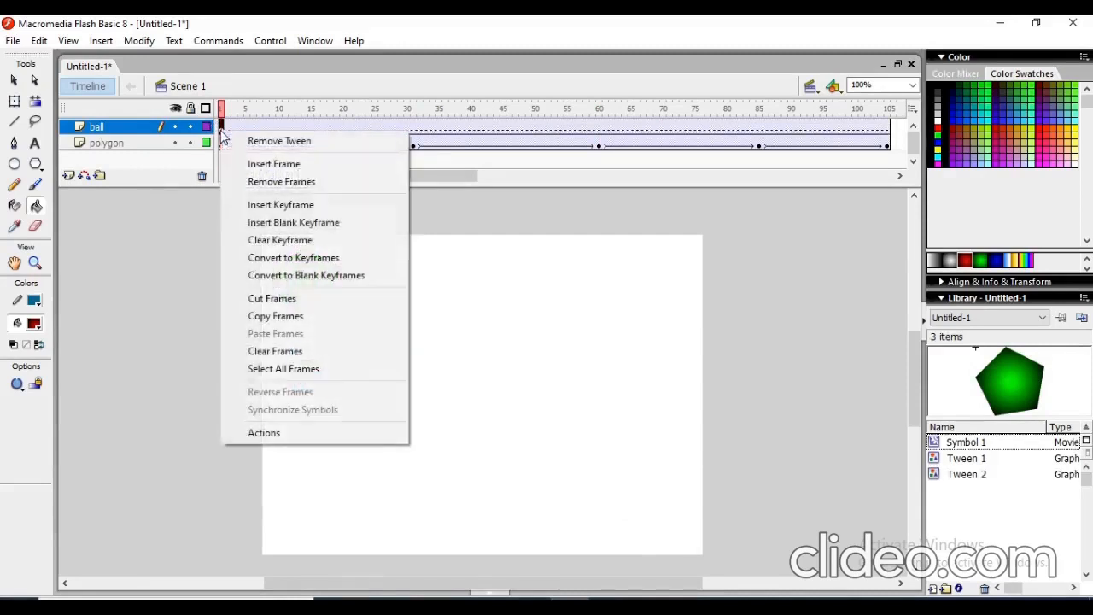
{"action": "left_click", "coordinate": [286, 169]}
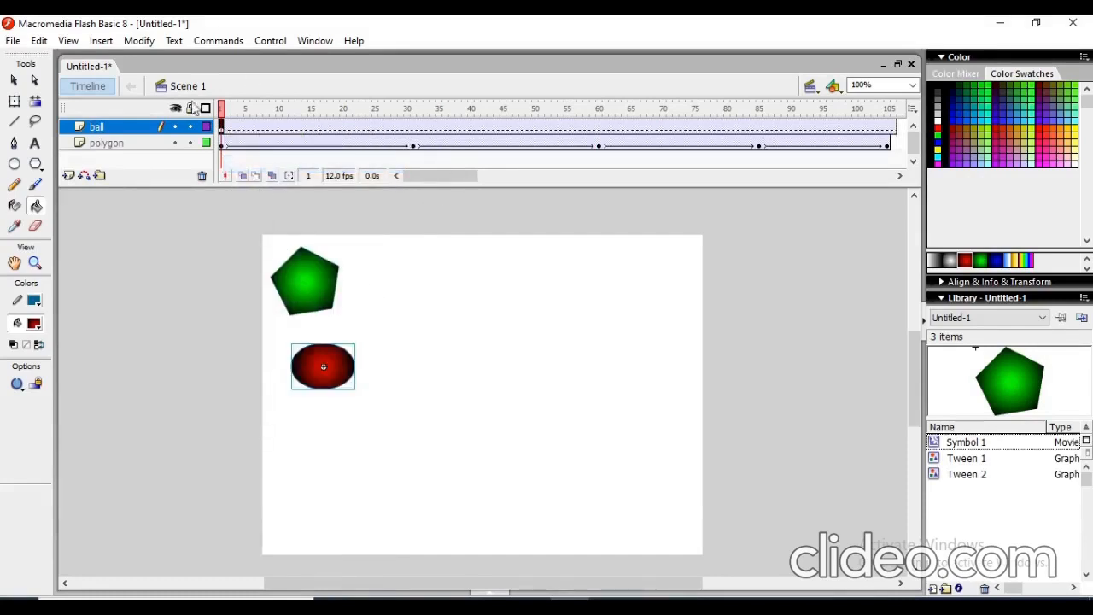
- Play the timeline from frame 1 to compare the pentagon's movement with the ball
{"action": "left_click", "coordinate": [222, 144]}
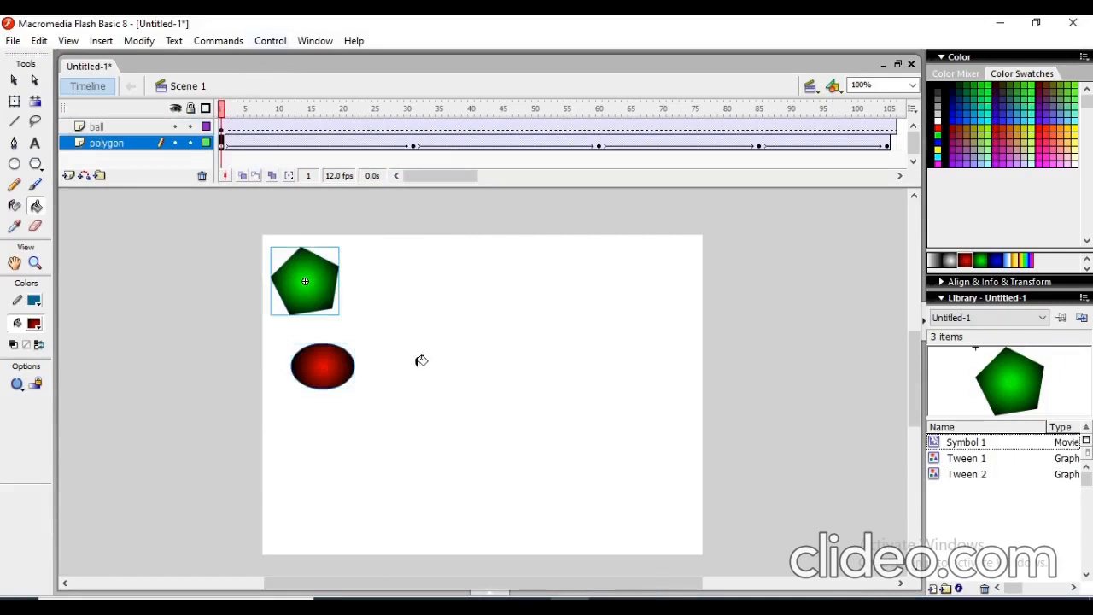
{"action": "key", "text": "Return"}
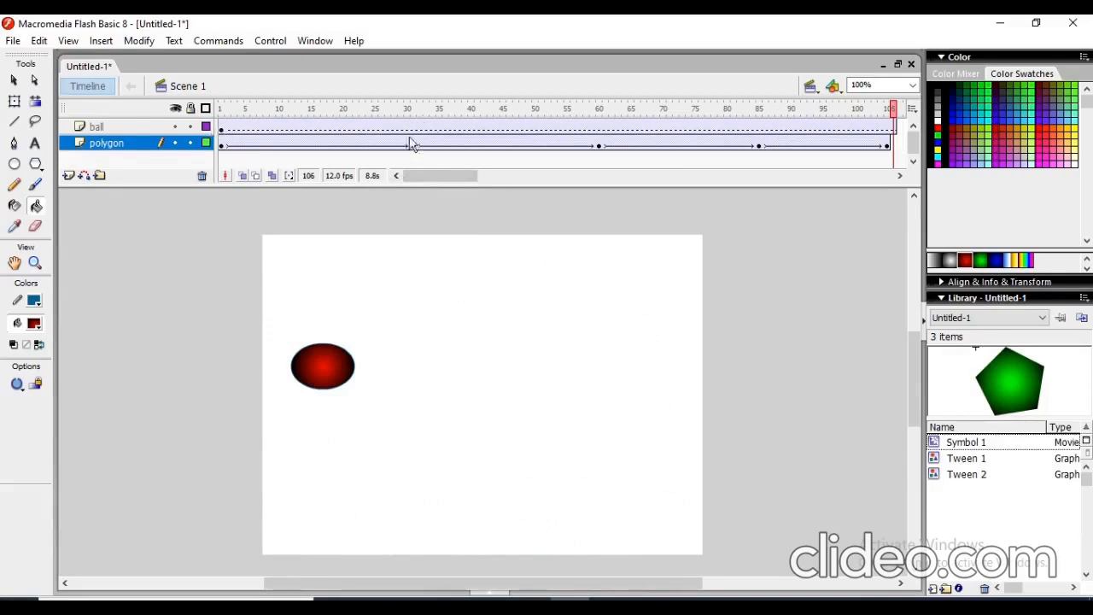
- Insert another frame at frame 1 of the ball layer's tween
{"action": "left_click", "coordinate": [222, 128]}
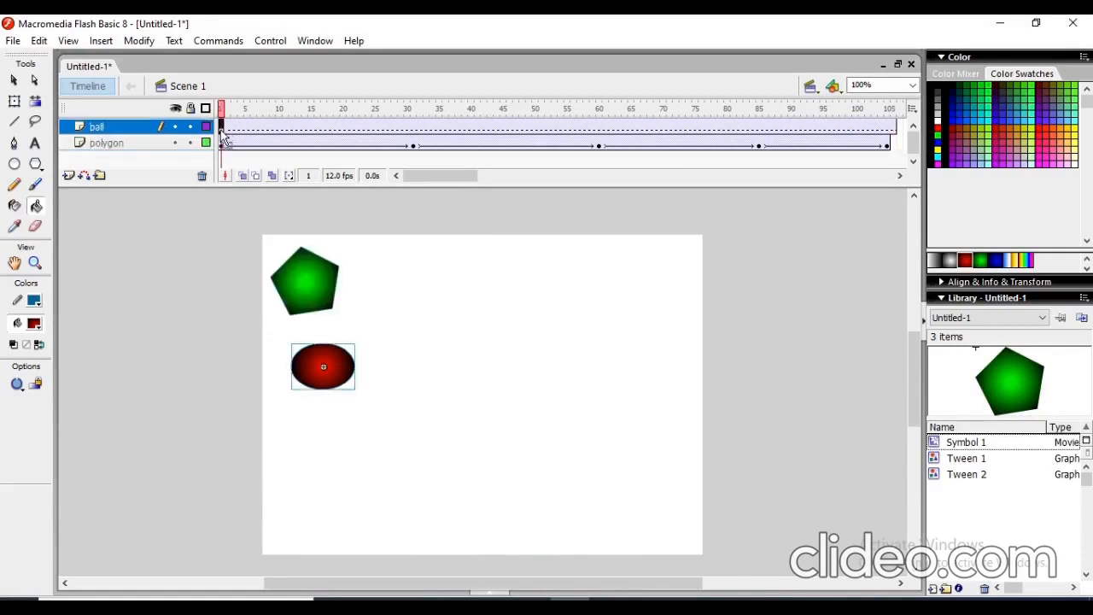
{"action": "right_click", "coordinate": [223, 134]}
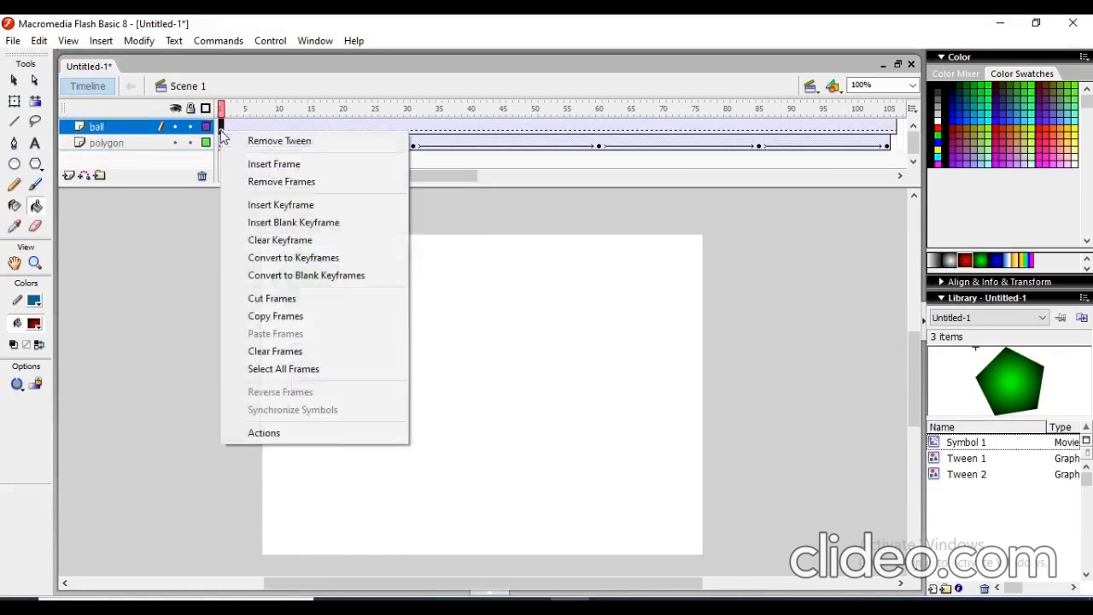
{"action": "left_click", "coordinate": [312, 161]}
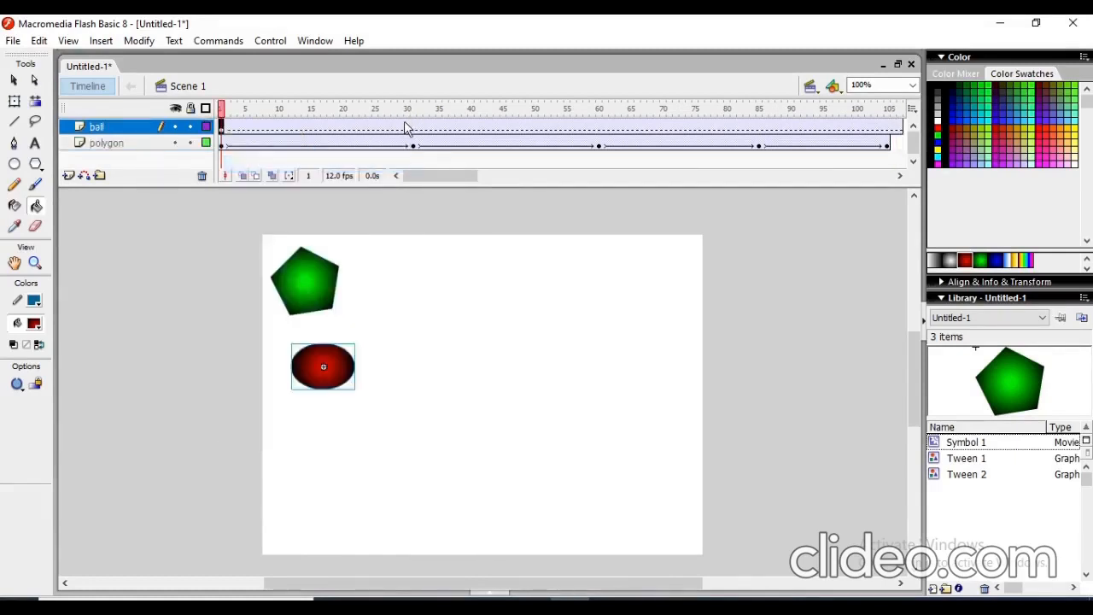
- Insert a frame at frame 30 of the ball layer, and move the ball to the stage's upper-right corner beside the pentagon
{"action": "right_click", "coordinate": [407, 126]}
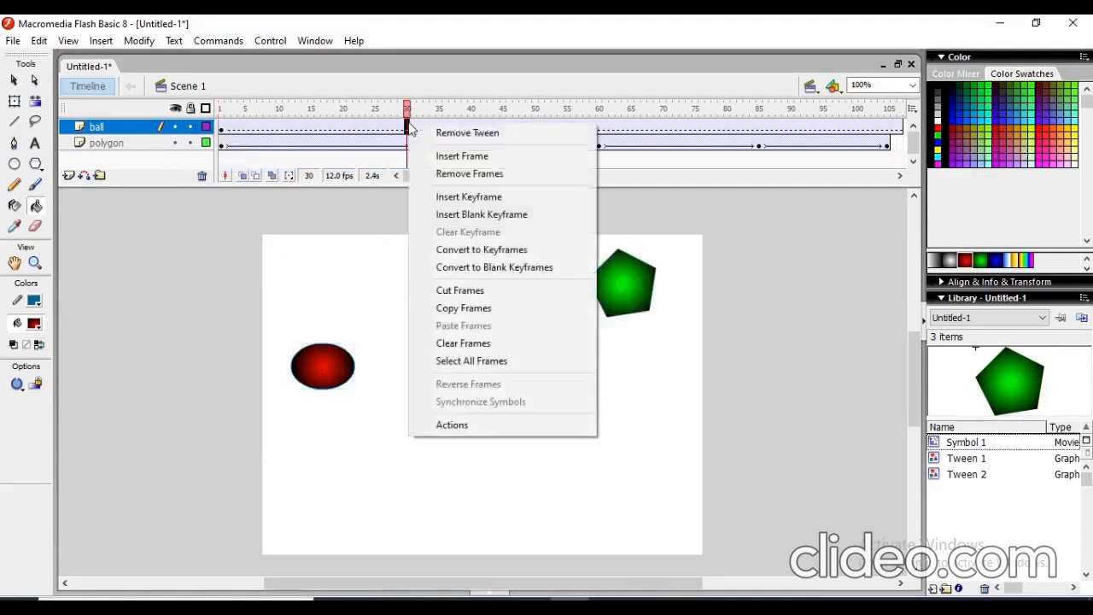
{"action": "left_click", "coordinate": [462, 157]}
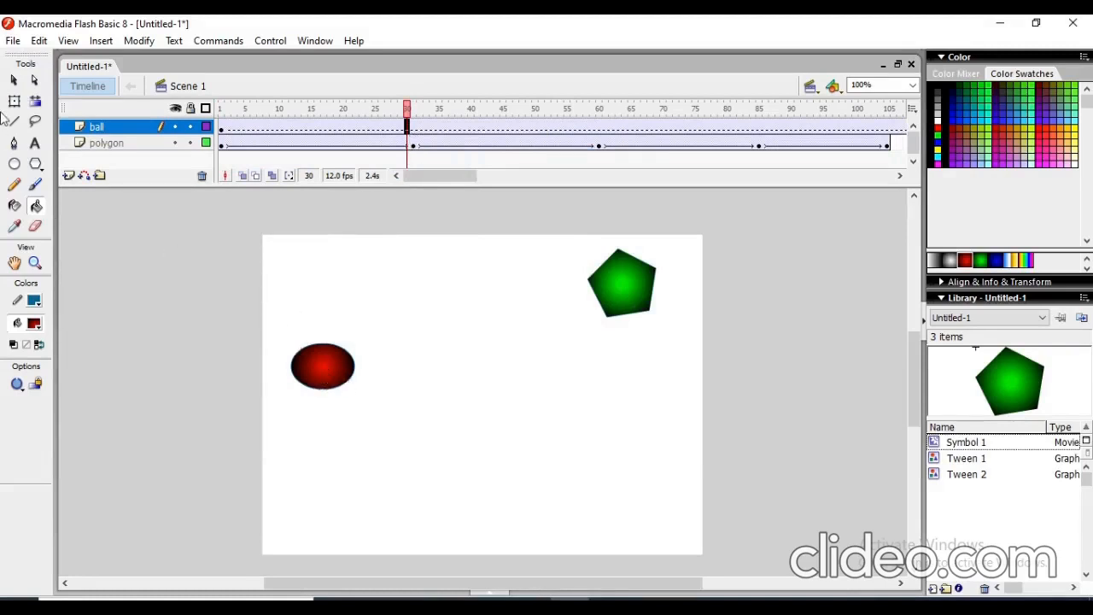
{"action": "left_click", "coordinate": [16, 80]}
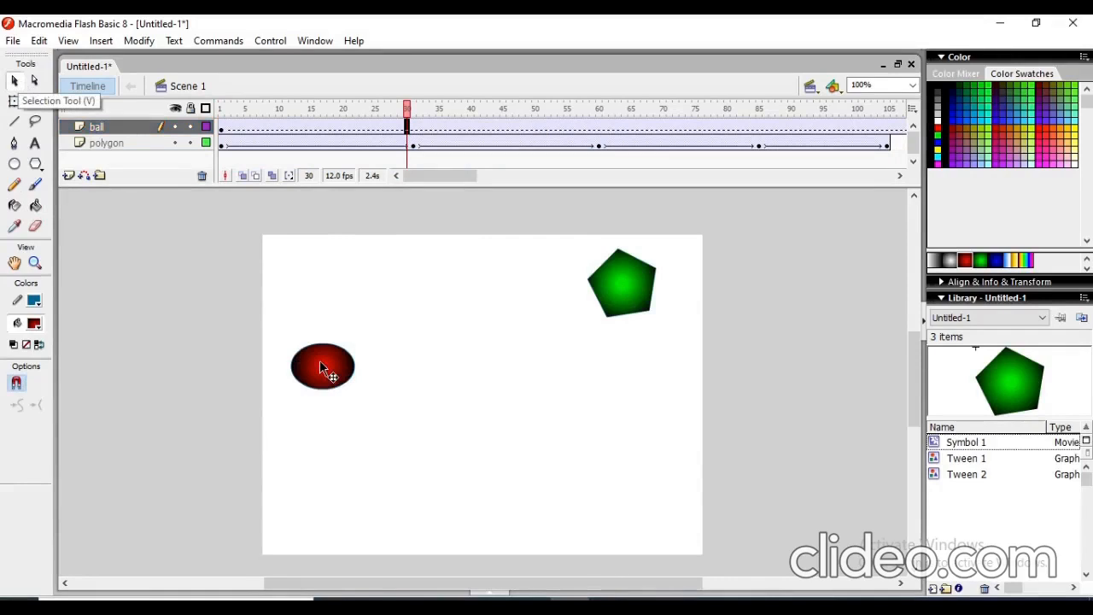
{"action": "left_click_drag", "start_coordinate": [320, 362], "coordinate": [670, 299]}
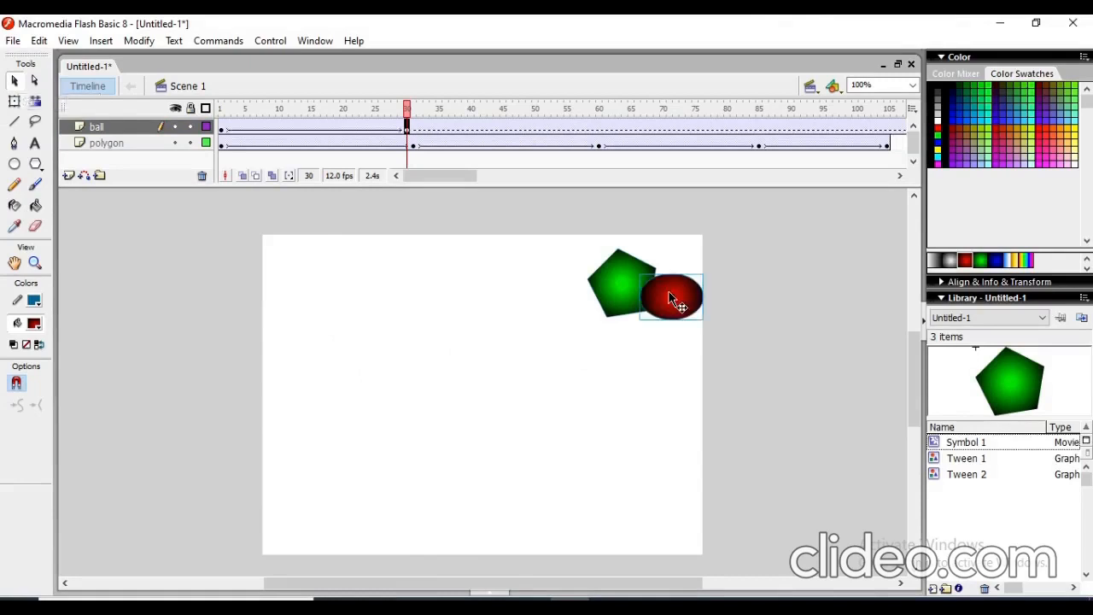
- Insert a frame at frame 60 of the ball layer, and move the ball just outside the stage's lower-right corner beside the pentagon
{"action": "left_click", "coordinate": [597, 124]}
{"action": "right_click", "coordinate": [597, 124]}
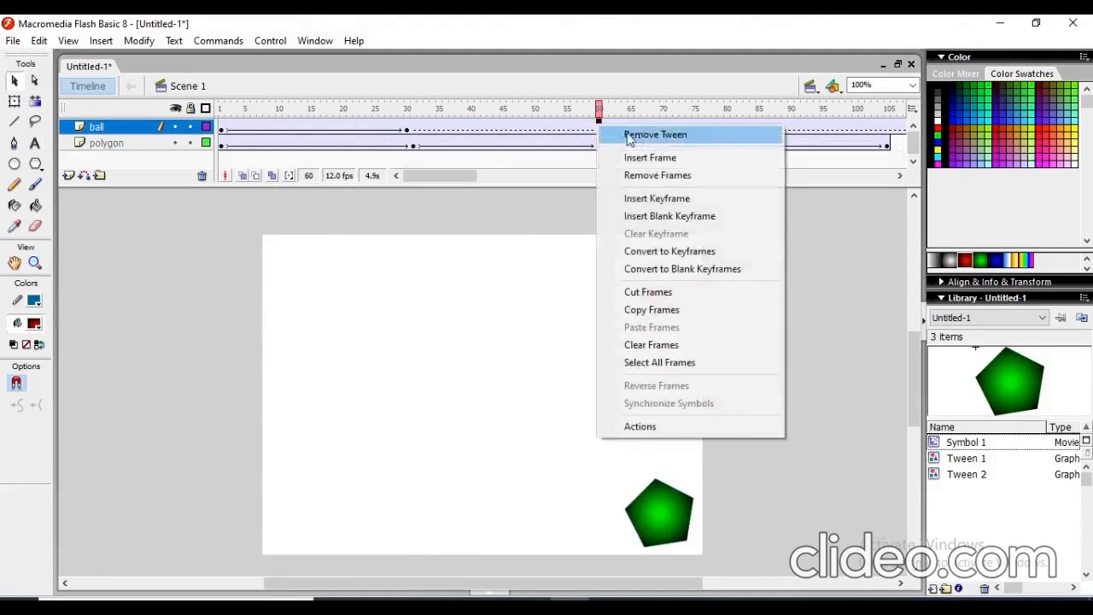
{"action": "left_click", "coordinate": [673, 164]}
{"action": "left_click_drag", "start_coordinate": [688, 295], "coordinate": [683, 469]}
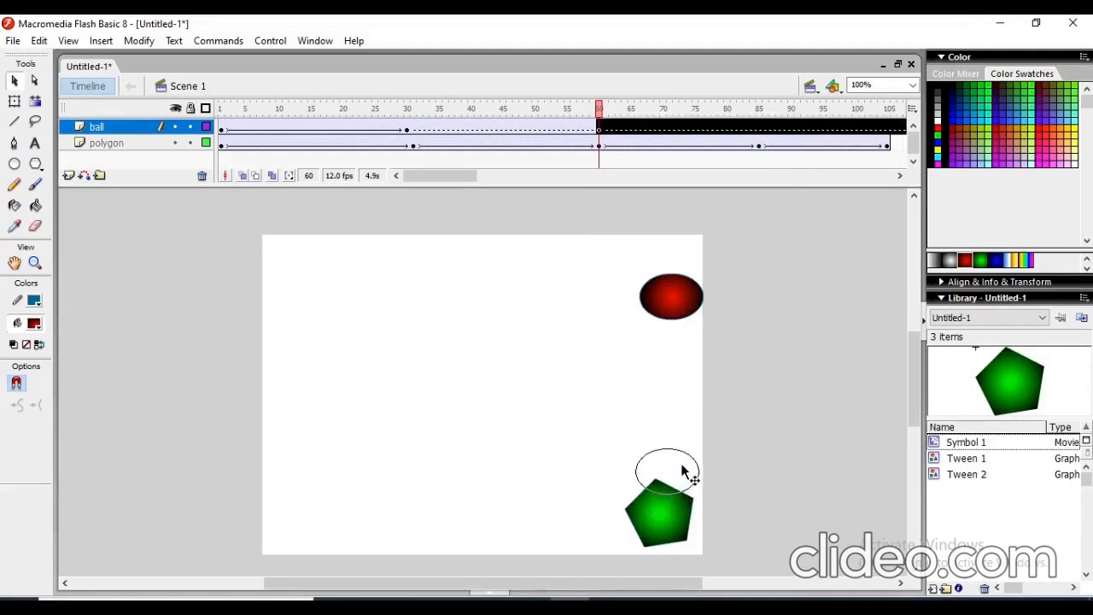
{"action": "left_click_drag", "start_coordinate": [685, 471], "coordinate": [753, 492]}
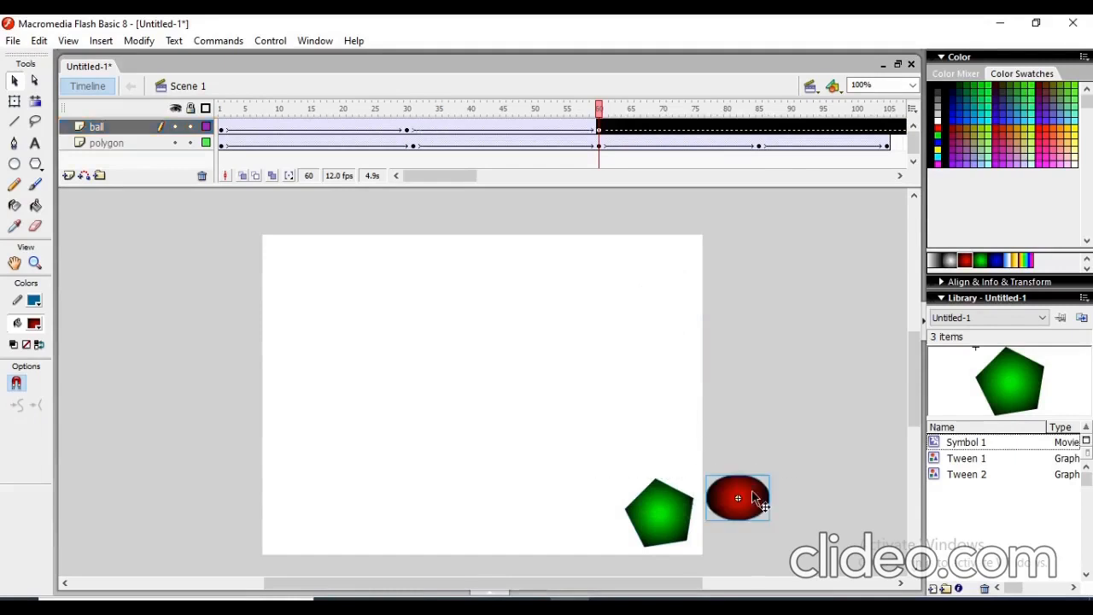
- Insert a frame at frame 85 of the ball layer, and move the ball to the stage's lower-left area beside the pentagon
{"action": "right_click", "coordinate": [759, 129]}
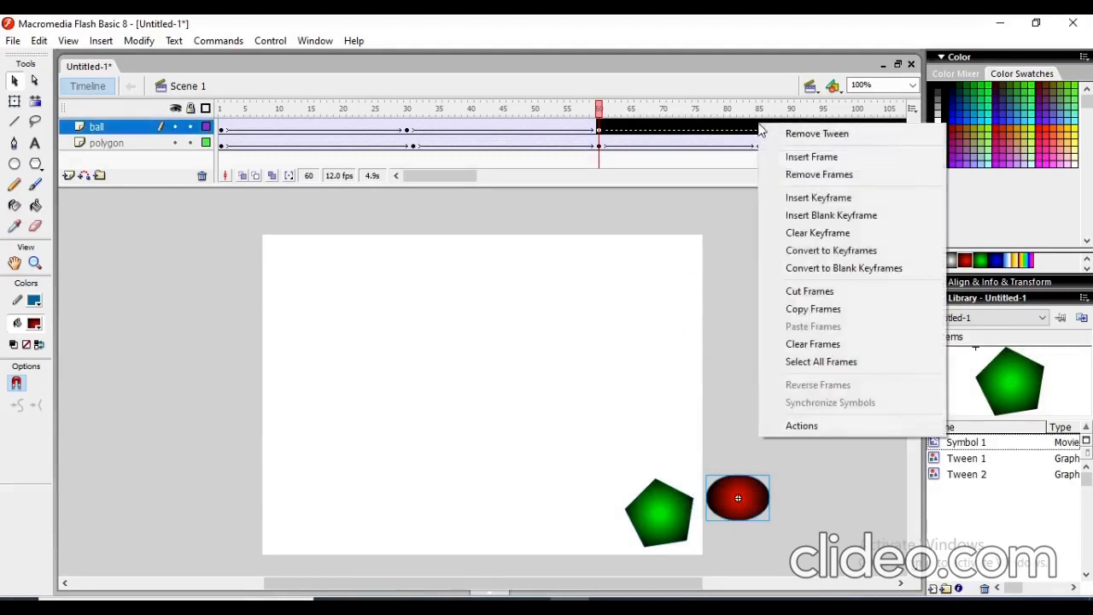
{"action": "left_click", "coordinate": [756, 258]}
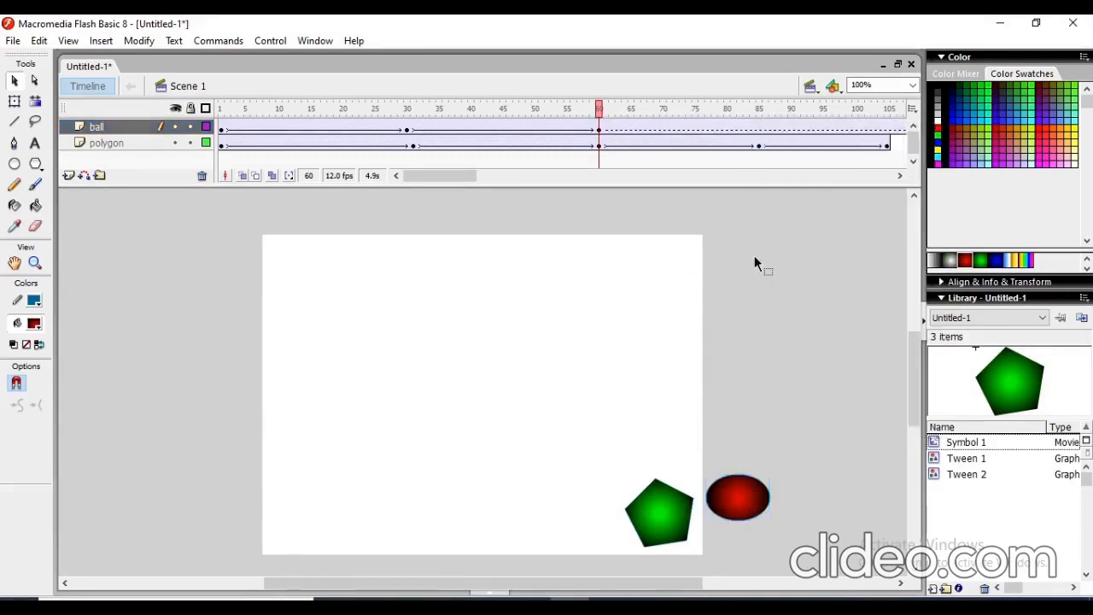
{"action": "right_click", "coordinate": [759, 130]}
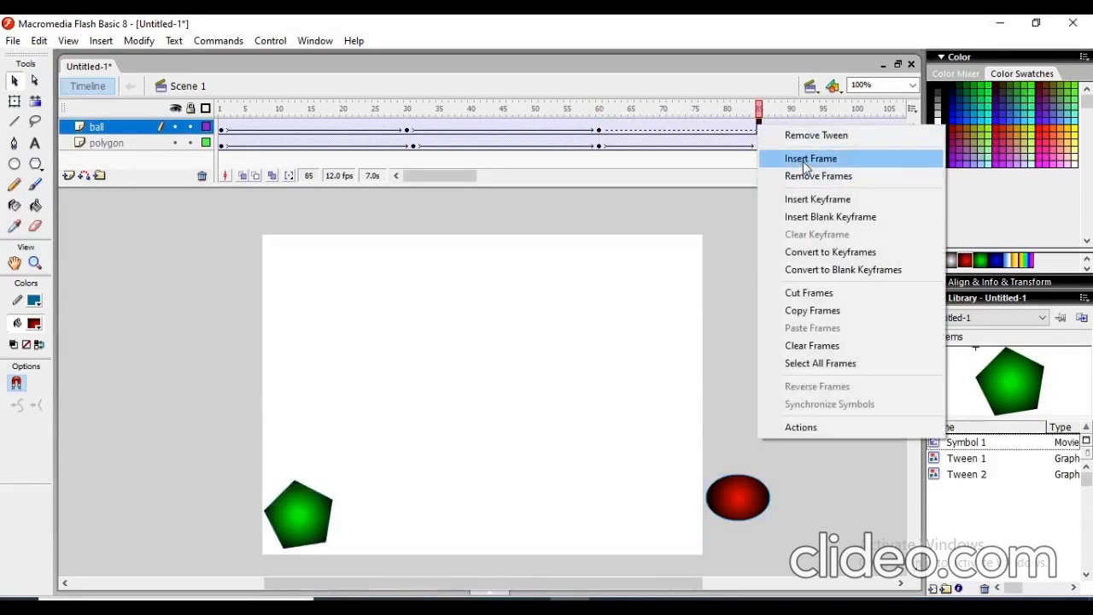
{"action": "left_click", "coordinate": [807, 159]}
{"action": "left_click_drag", "start_coordinate": [734, 500], "coordinate": [356, 563]}
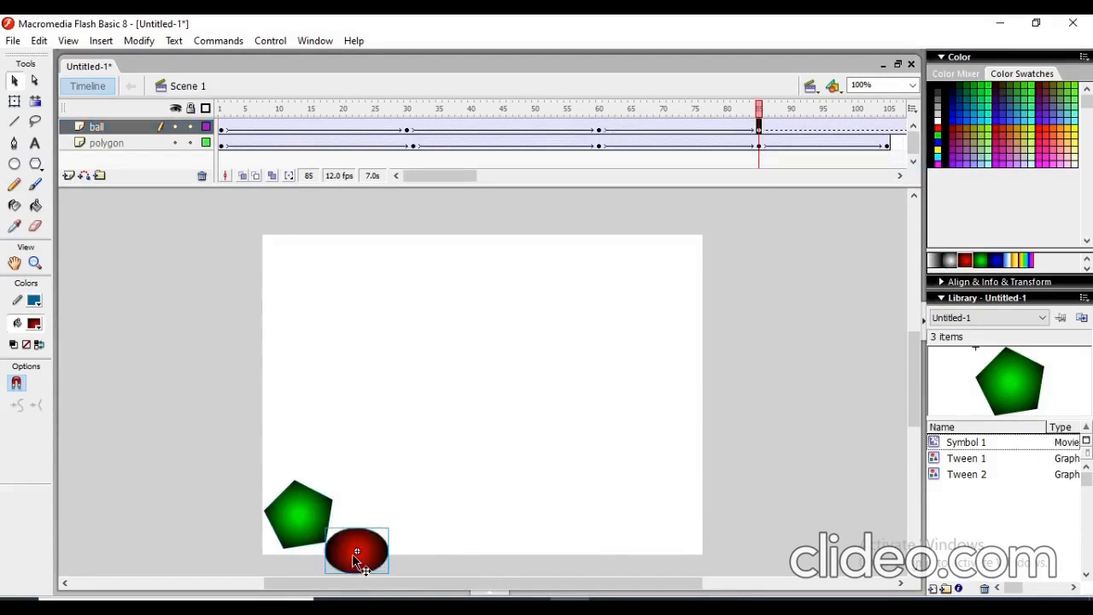
- Insert a frame at frame 106 of the ball layer, and move the ball back up near its starting position at the stage's left edge
{"action": "right_click", "coordinate": [892, 130]}
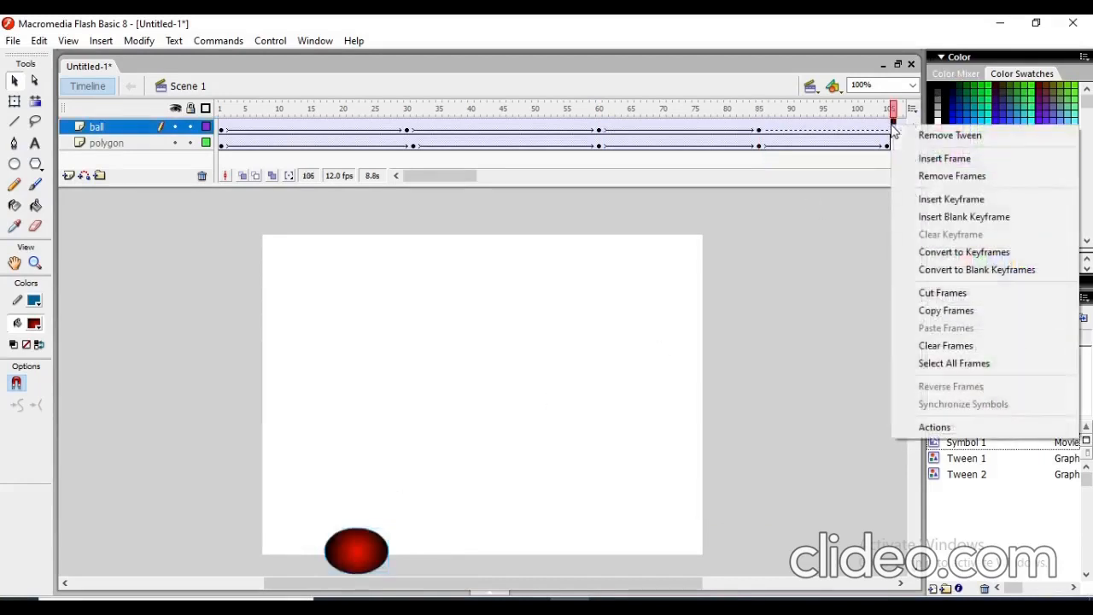
{"action": "left_click", "coordinate": [931, 158]}
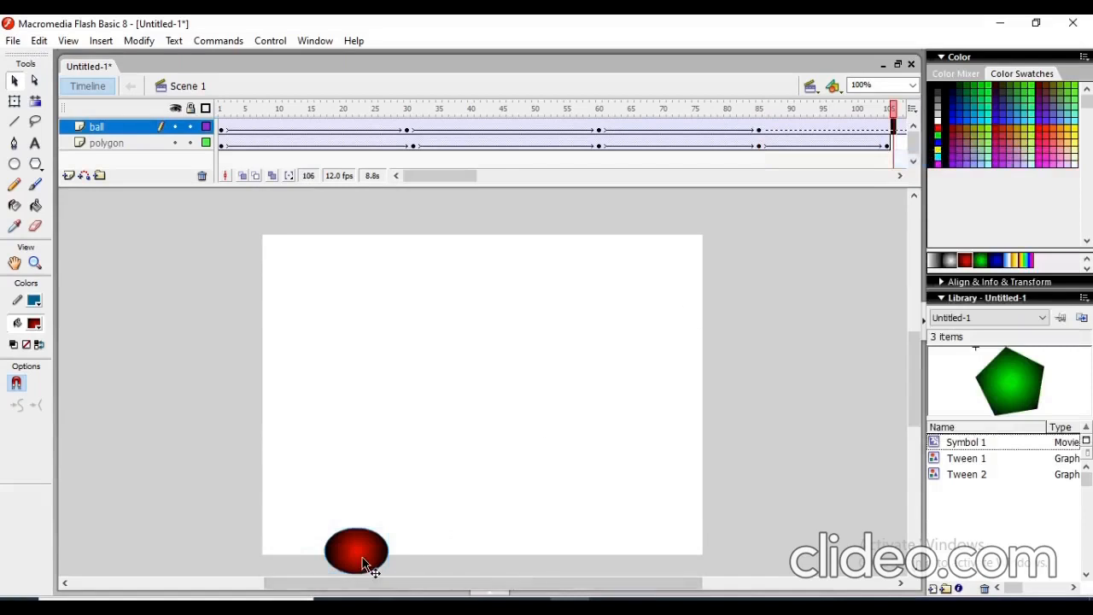
{"action": "left_click_drag", "start_coordinate": [363, 557], "coordinate": [310, 357]}
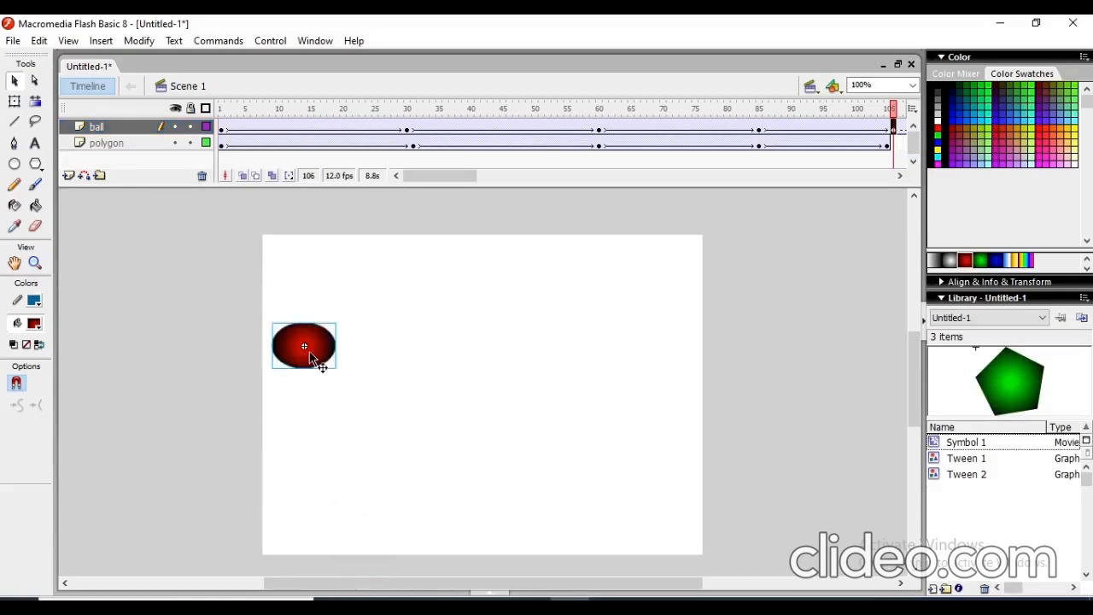
- Play the timeline from frame 1, and test the movie in the preview window before closing it
{"action": "left_click", "coordinate": [223, 133]}
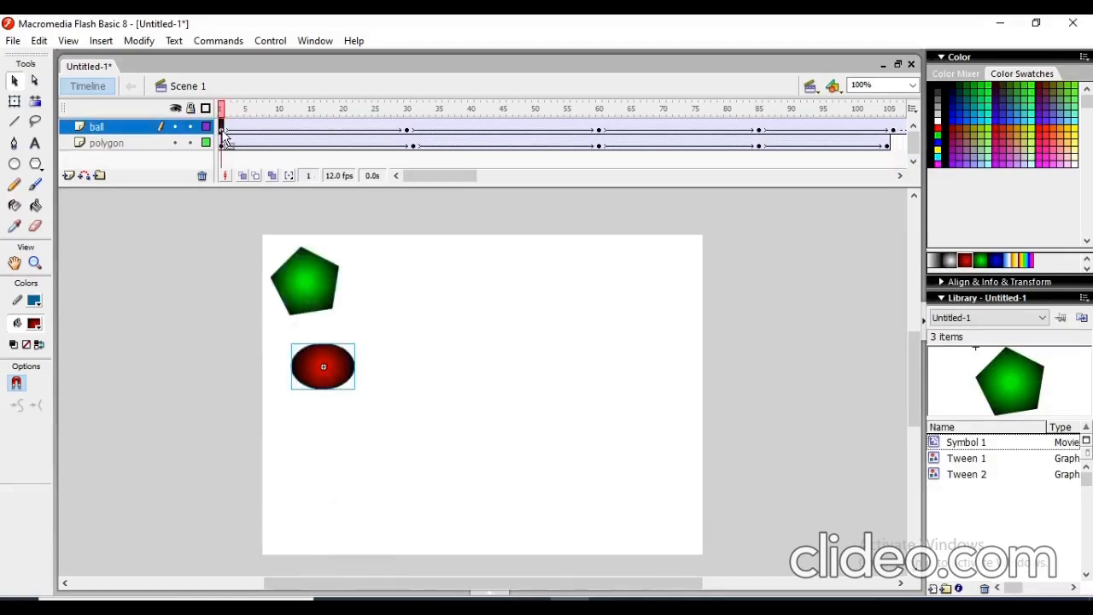
{"action": "key", "text": "Return"}
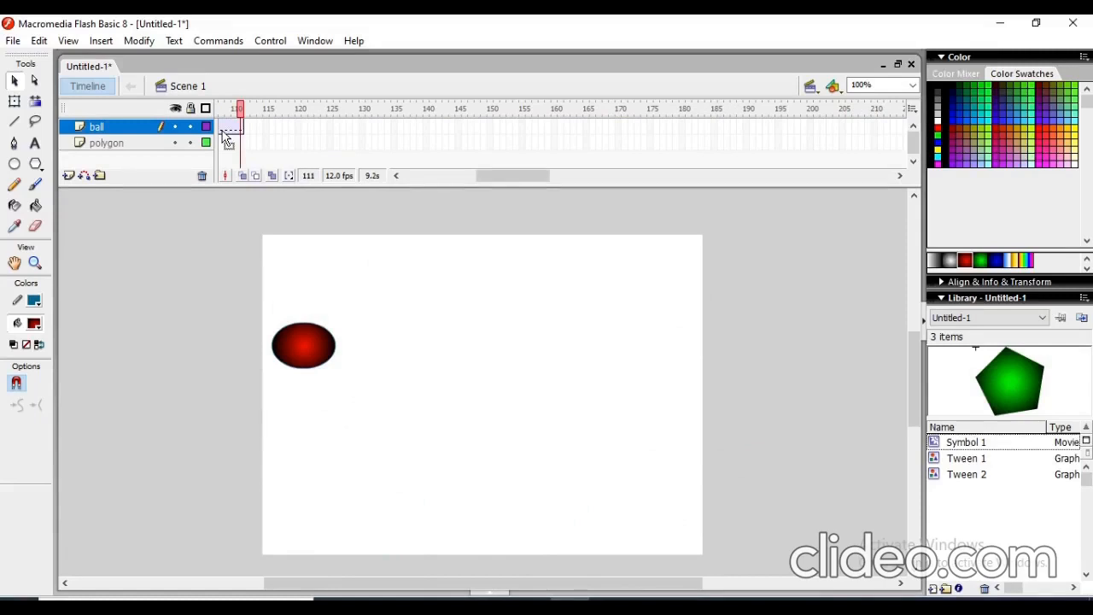
{"action": "key", "text": "ctrl+Return"}
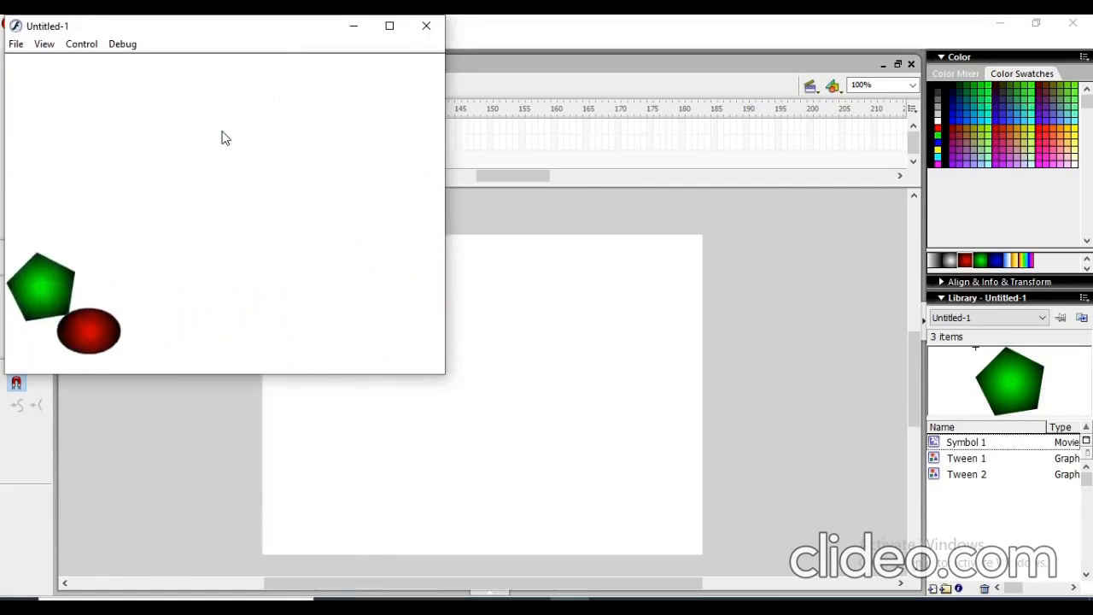
{"action": "left_click", "coordinate": [427, 31]}
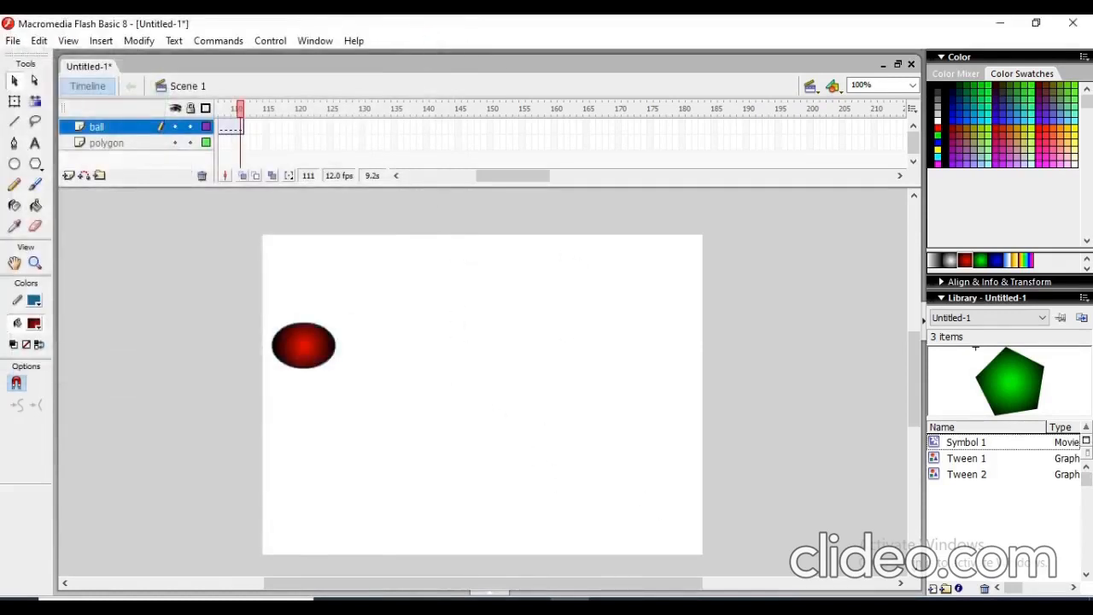
{"action": "left_click", "coordinate": [873, 604]}
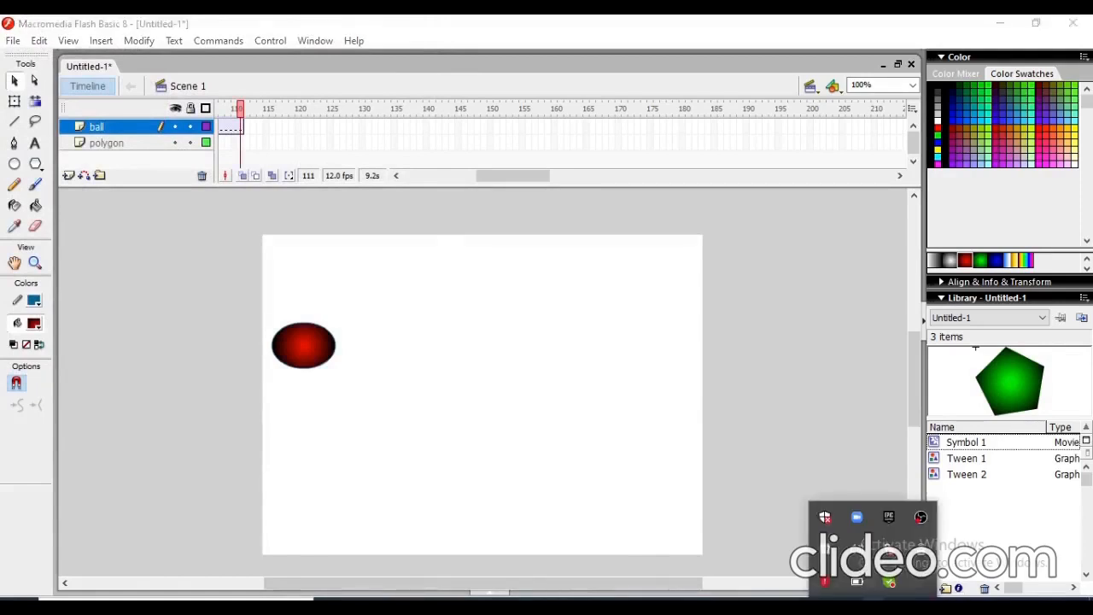
{"action": "right_click", "coordinate": [921, 520]}
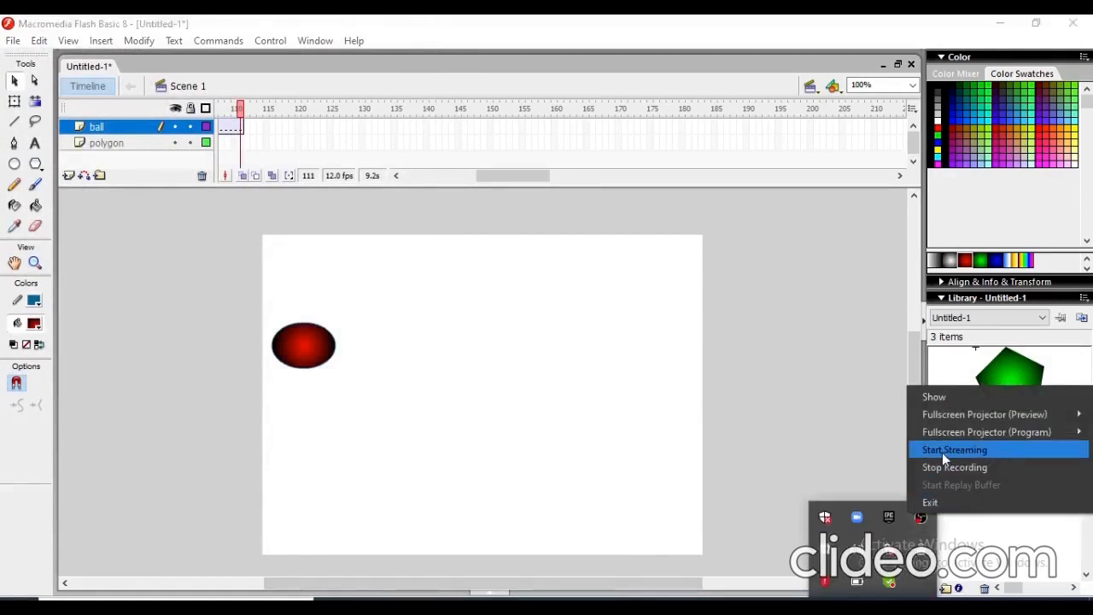